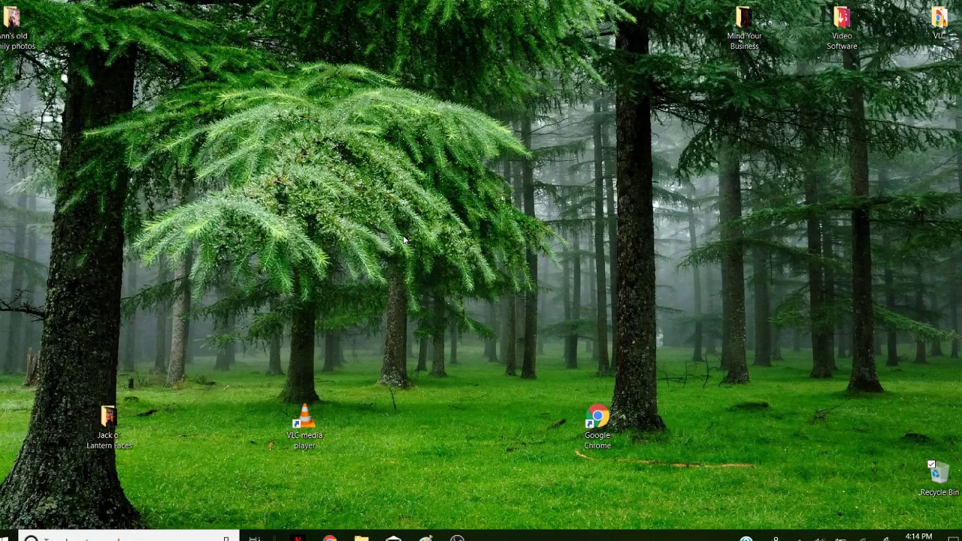
Open the Jack o' Lantern Faces folder and maximize its Explorer window
key(j)
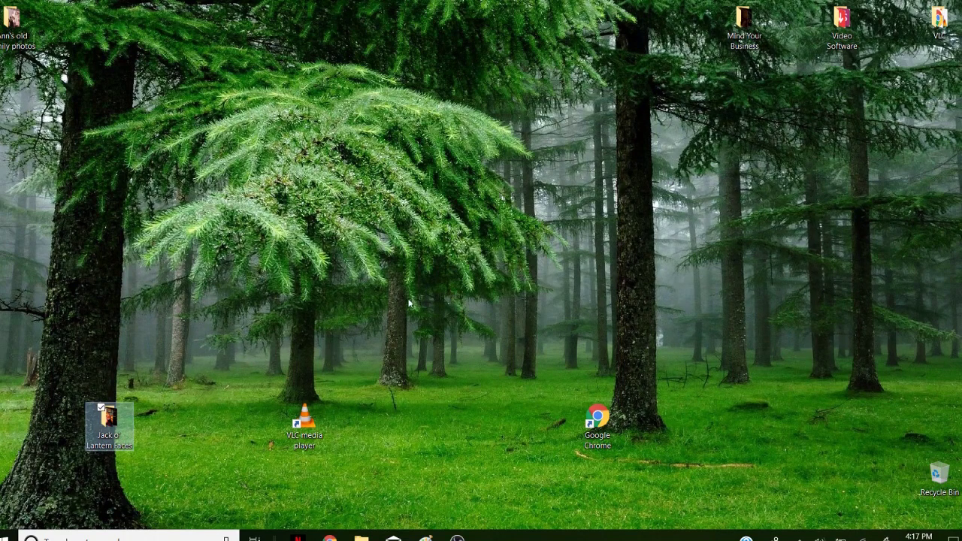
double_click(116, 427)
key(super+Up)
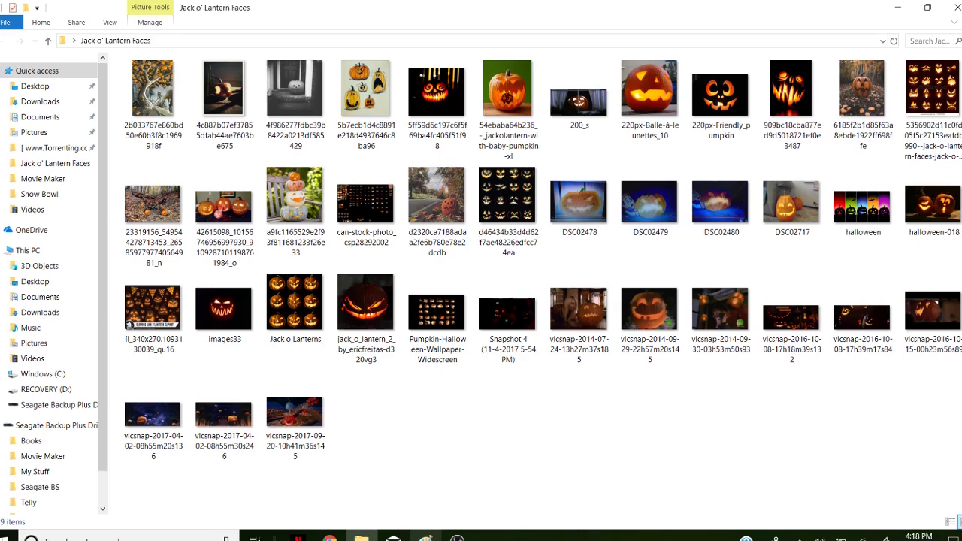
Flood-fill the blank Paint canvas with black, then close Paint without saving
click(425, 537)
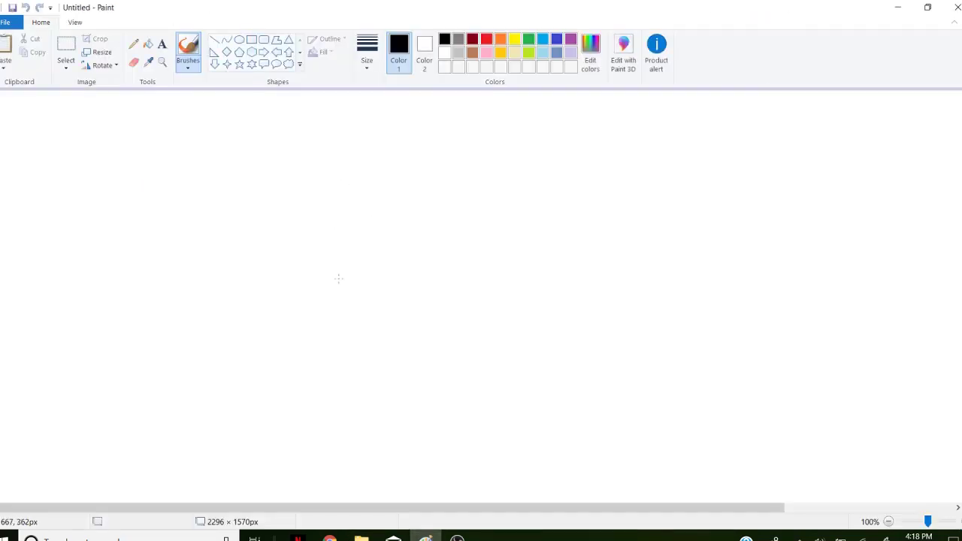
click(428, 46)
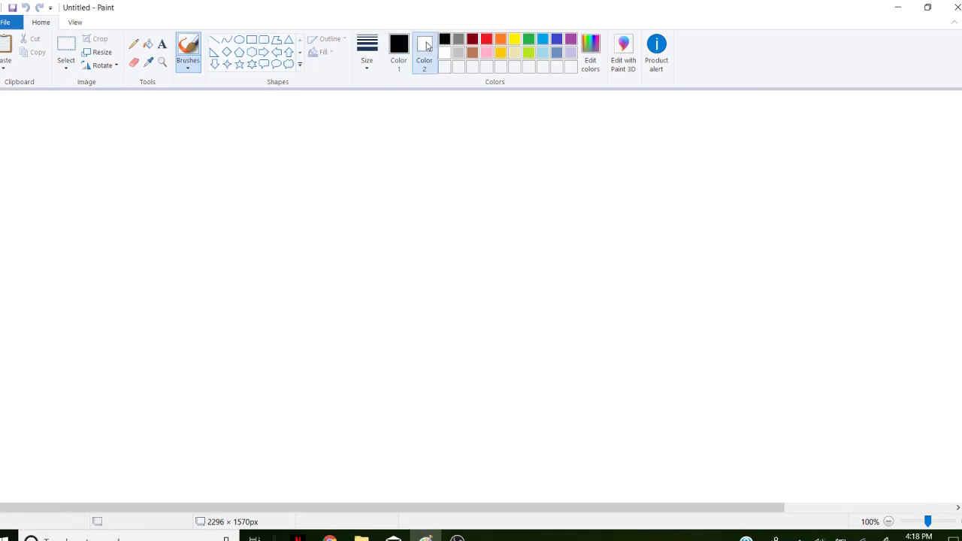
click(444, 41)
click(148, 43)
click(249, 224)
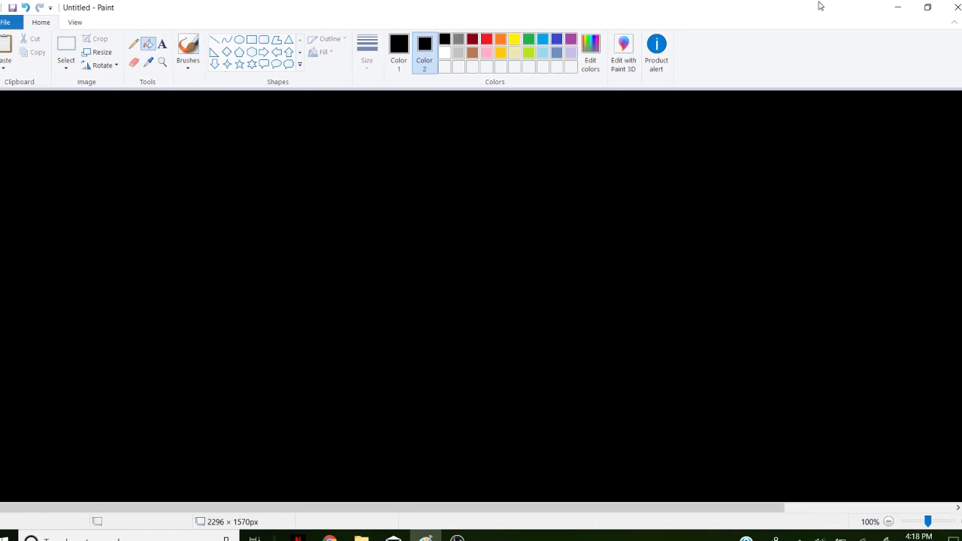
click(953, 7)
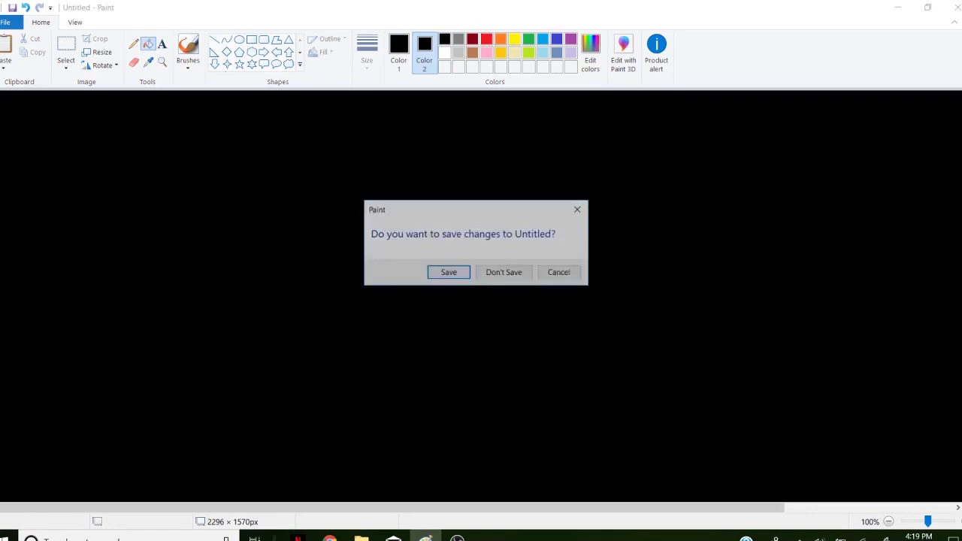
click(511, 272)
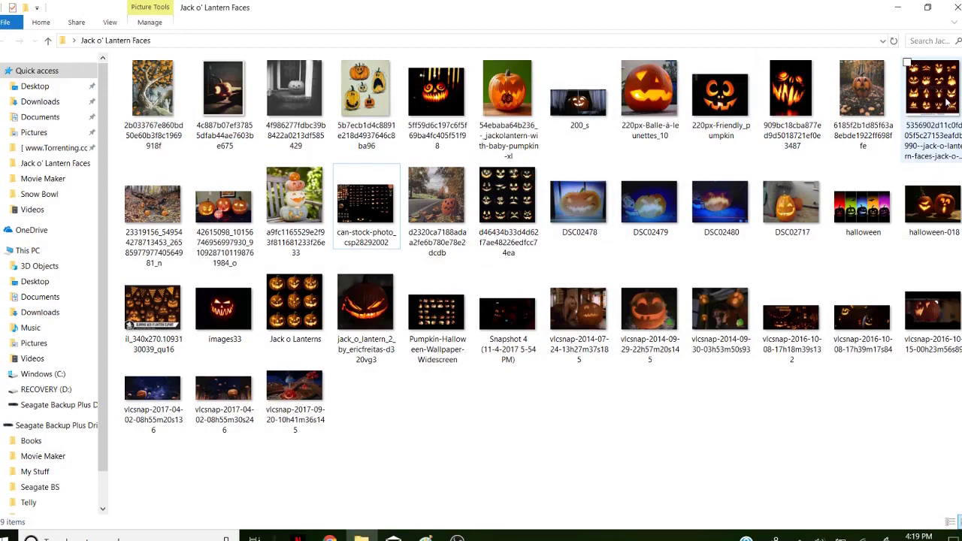
Preview the sixteen-face, DSC02717, Jack o Lanterns and Pumpkin-Halloween-Wallpaper pictures in Photos
double_click(509, 197)
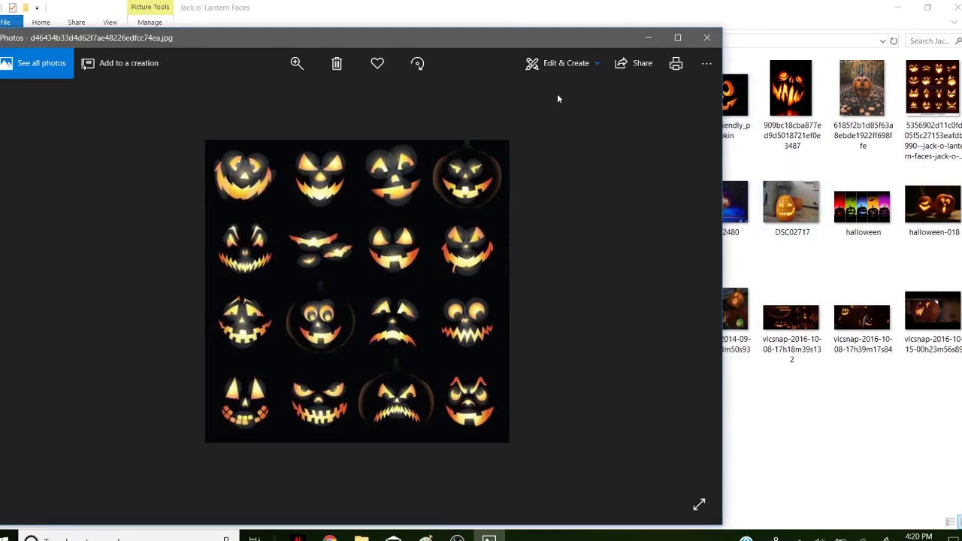
click(708, 37)
click(782, 196)
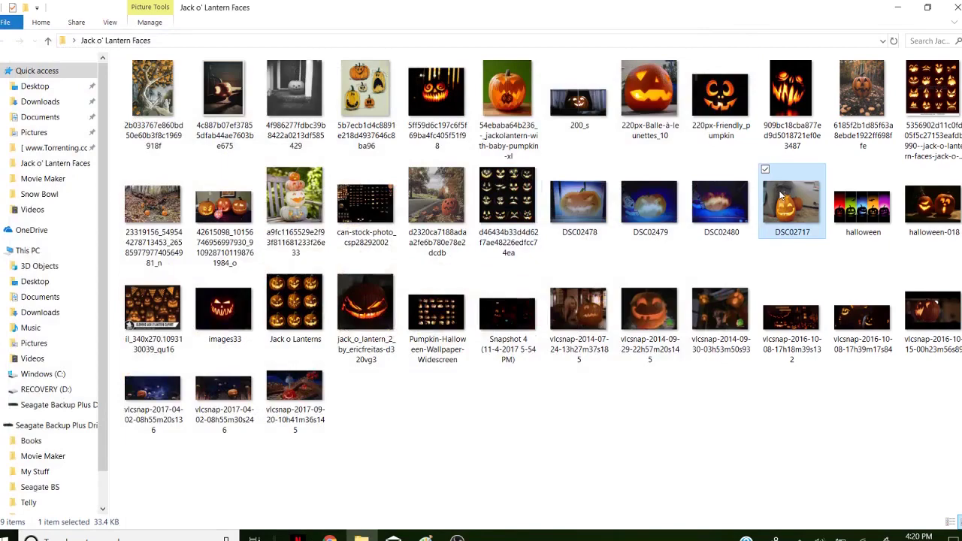
double_click(782, 196)
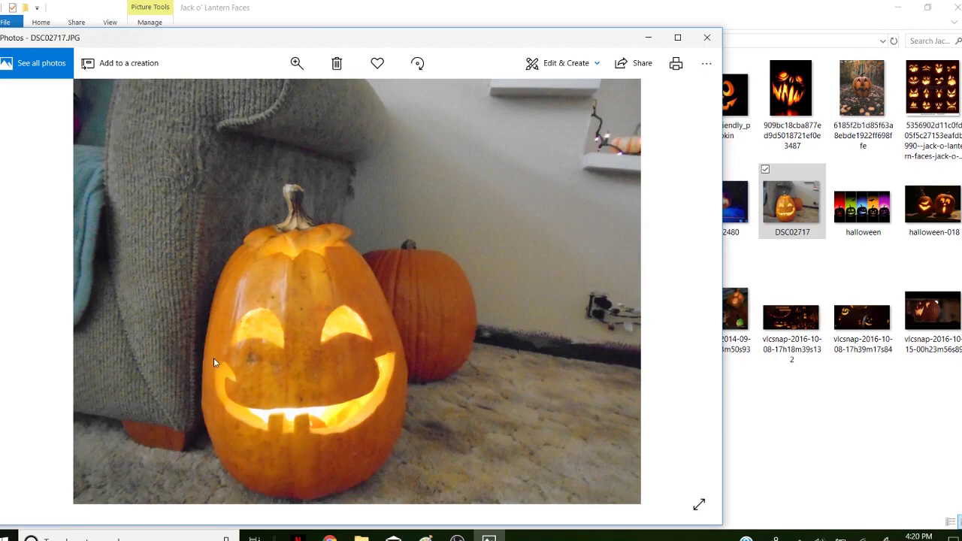
click(707, 38)
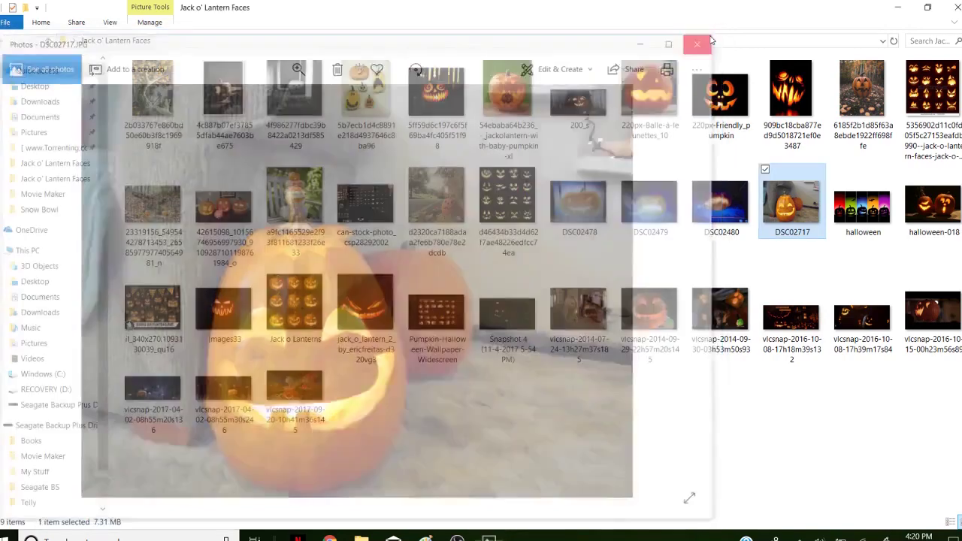
click(293, 304)
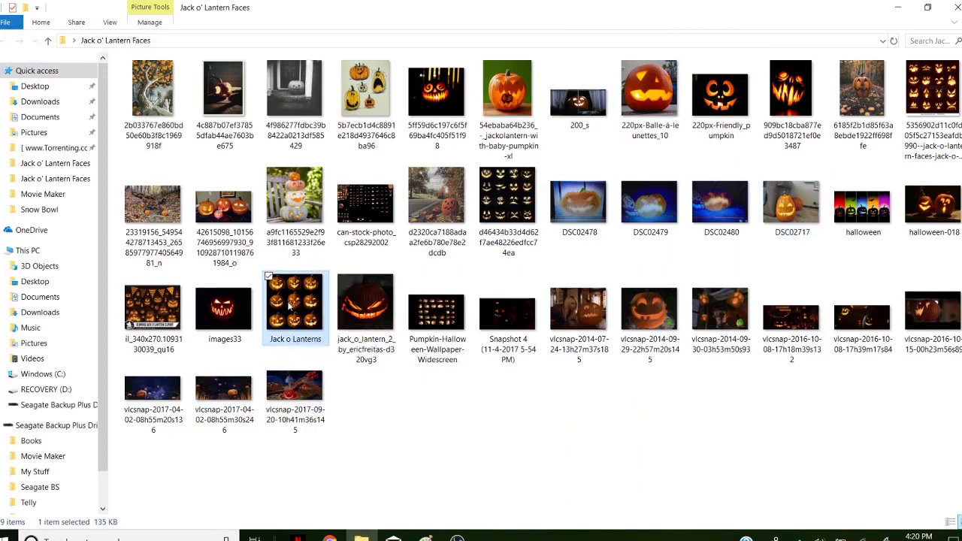
double_click(293, 305)
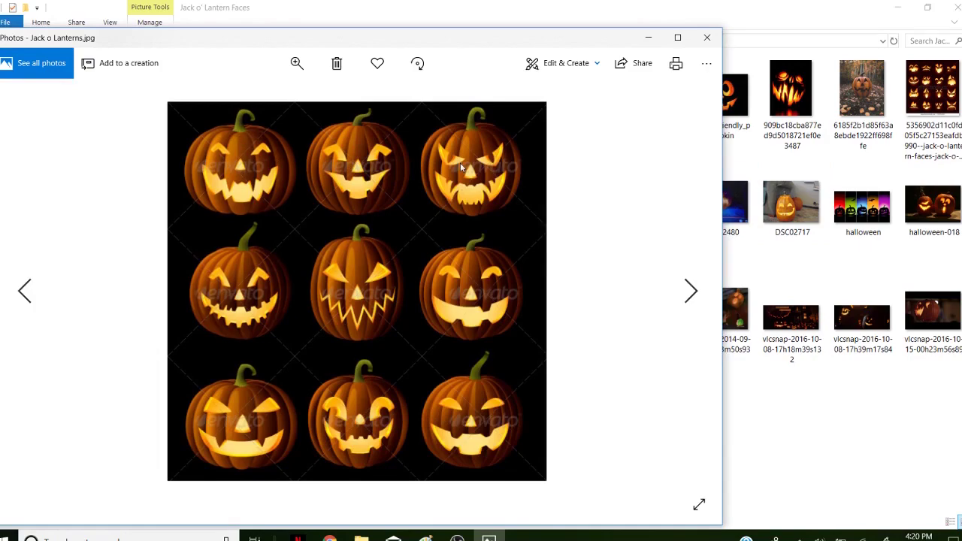
click(707, 37)
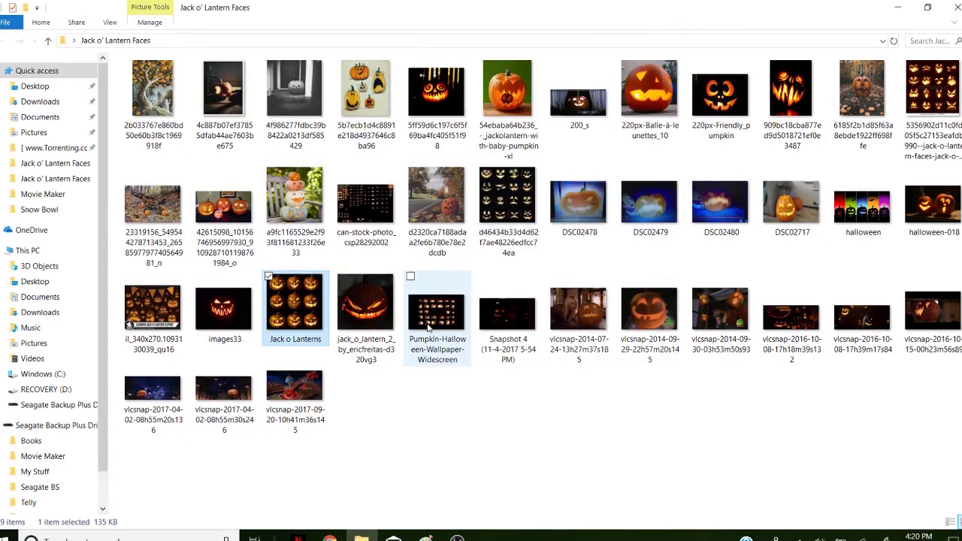
double_click(429, 328)
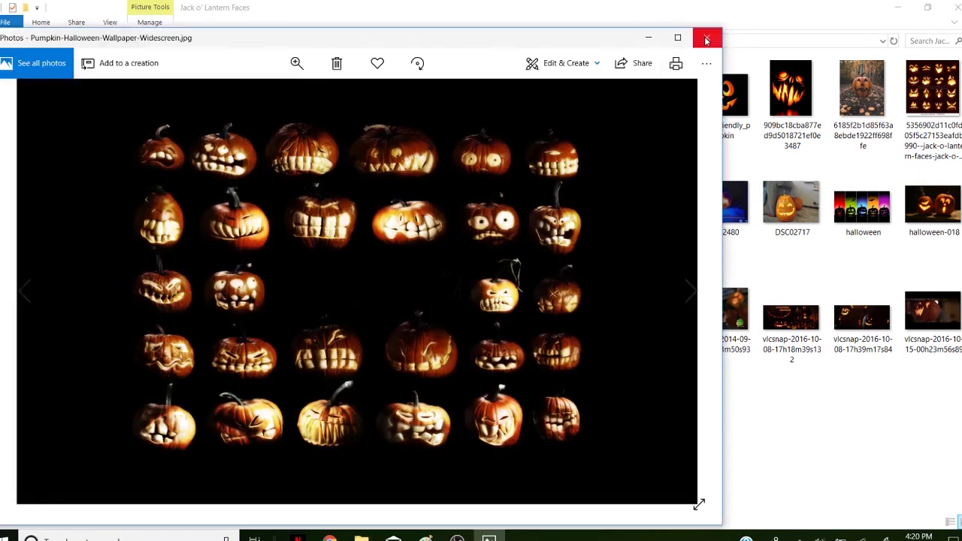
click(707, 38)
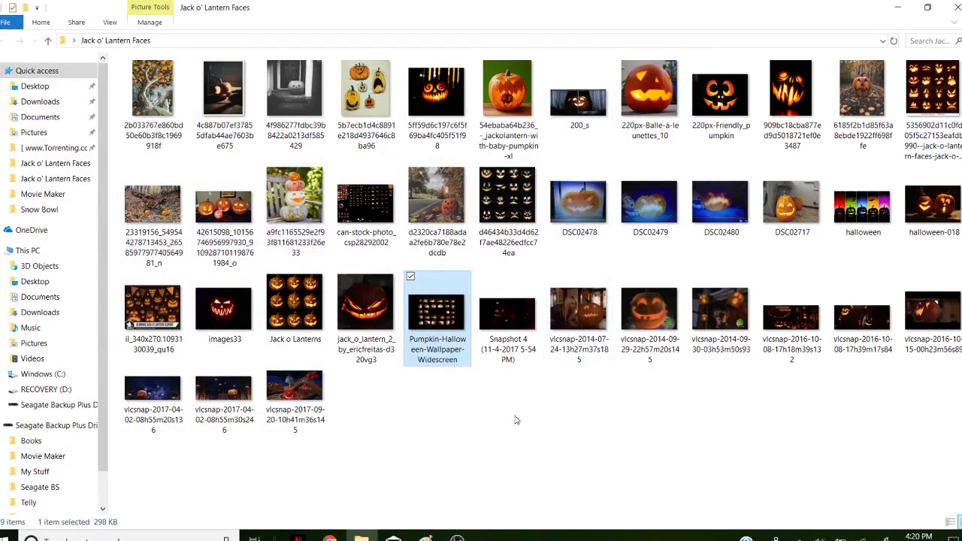
Open can-stock-photo_csp28292002 in Paint via Open with
click(367, 210)
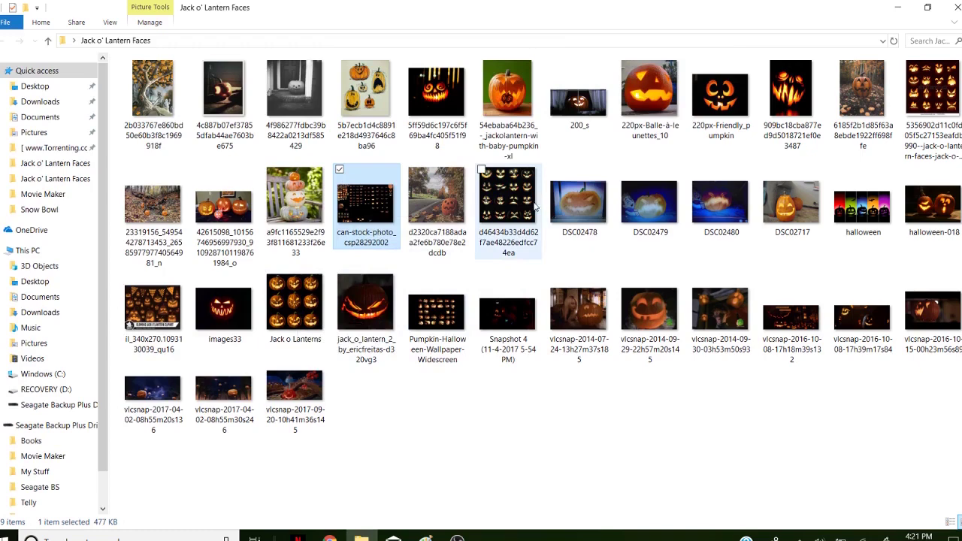
click(932, 94)
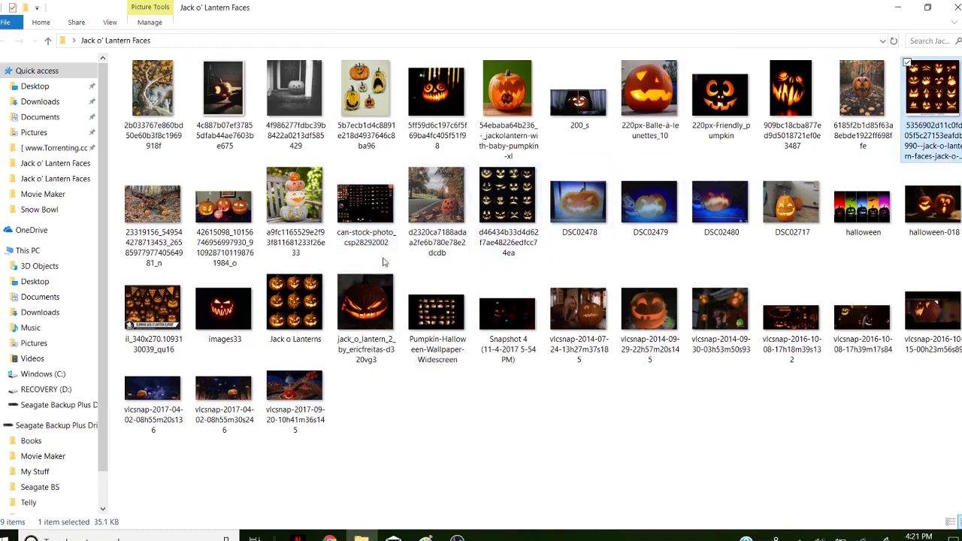
right_click(376, 200)
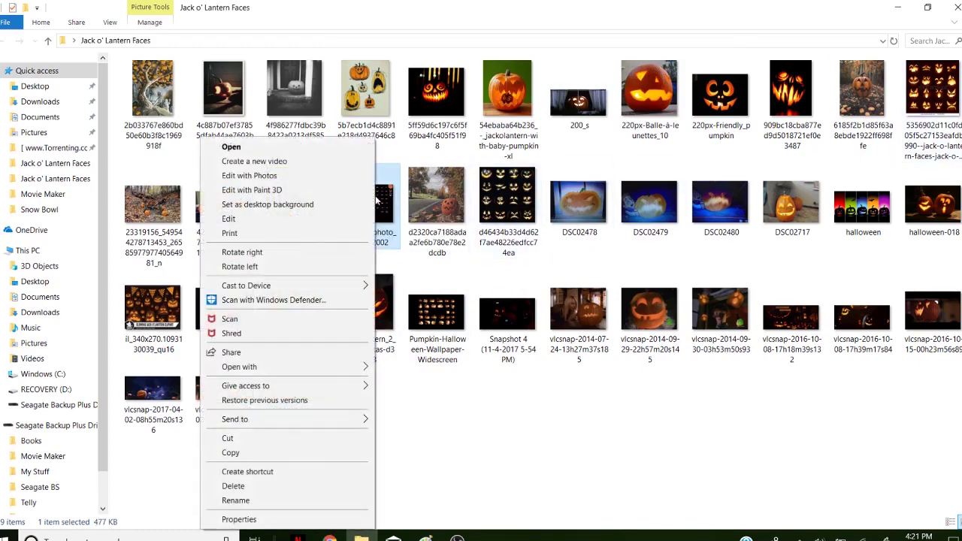
mouse_move(311, 367)
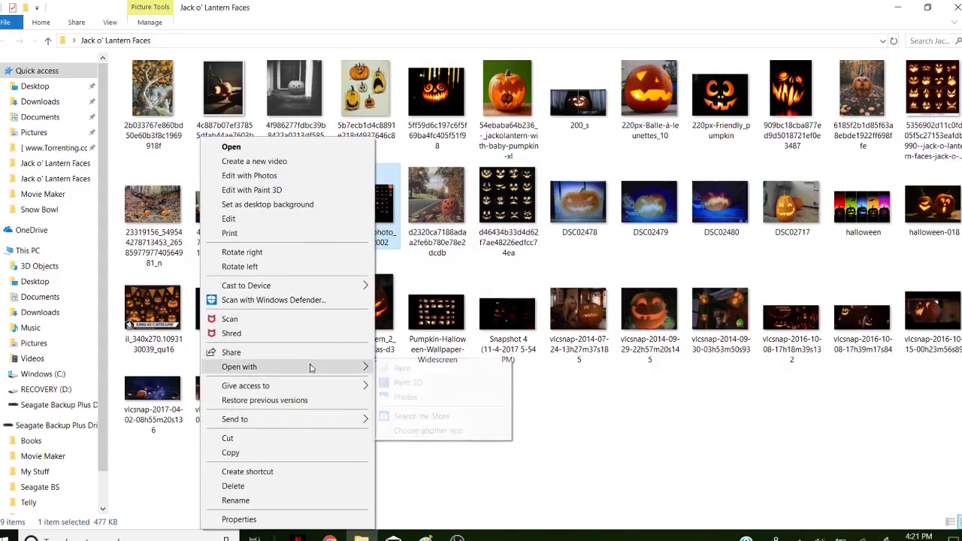
click(402, 368)
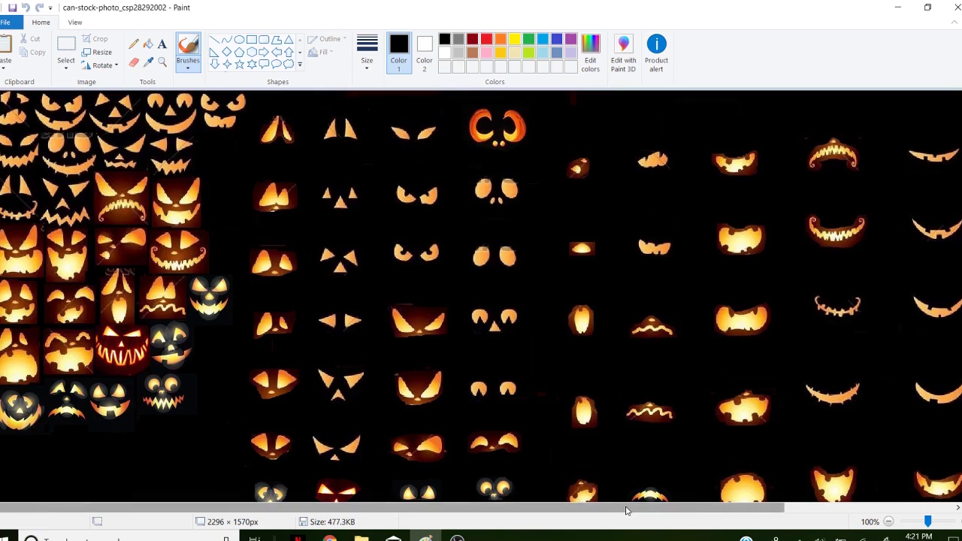
Rectangle-select the triangle-eyed, triangle-nosed face in column two, row three
drag(626, 510, 711, 510)
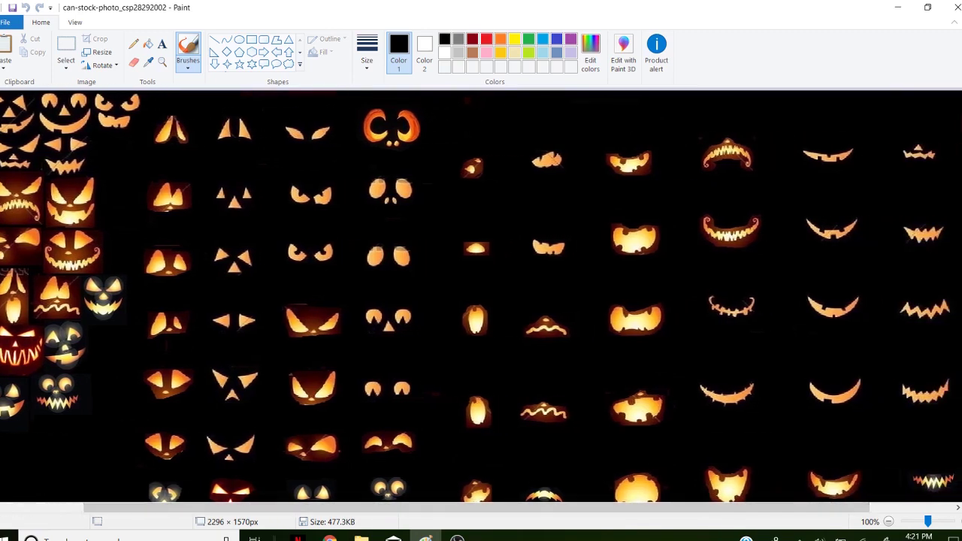
scroll(228, 177, down, 3)
scroll(229, 177, up, 3)
scroll(228, 178, left, 3)
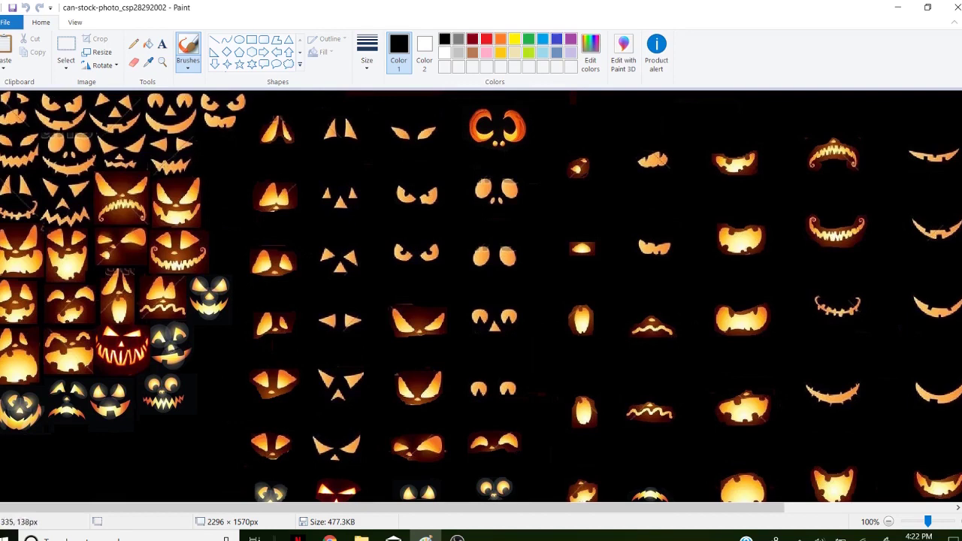
scroll(160, 374, down, 3)
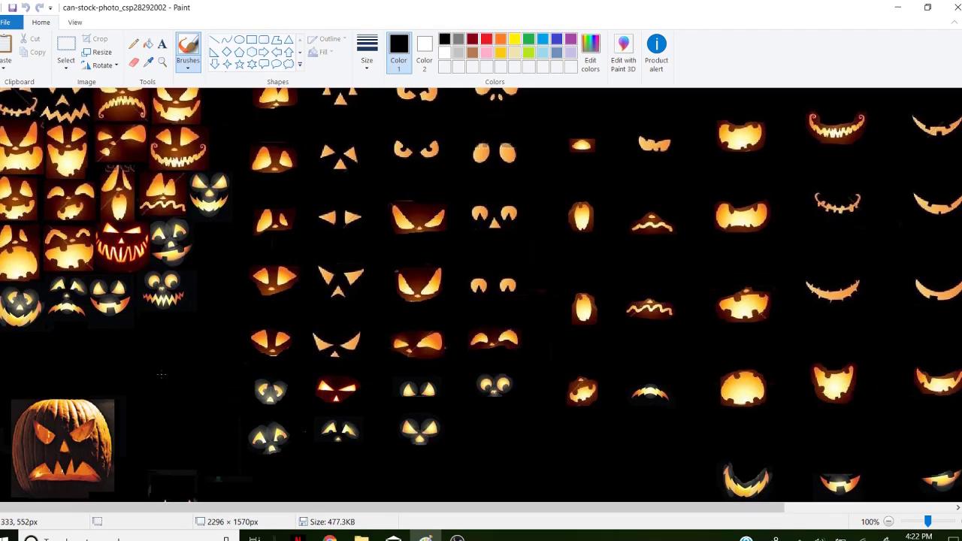
scroll(160, 374, up, 3)
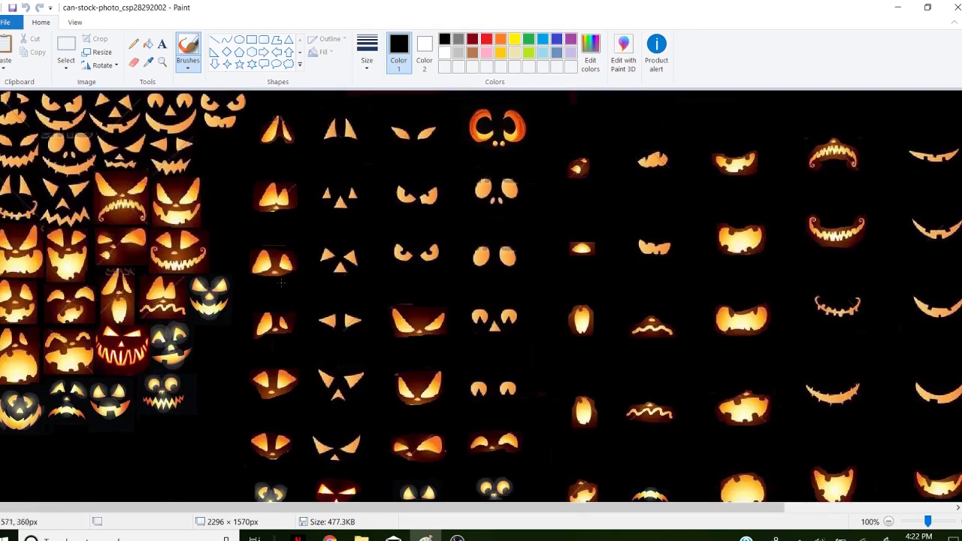
click(66, 53)
drag(317, 240, 364, 287)
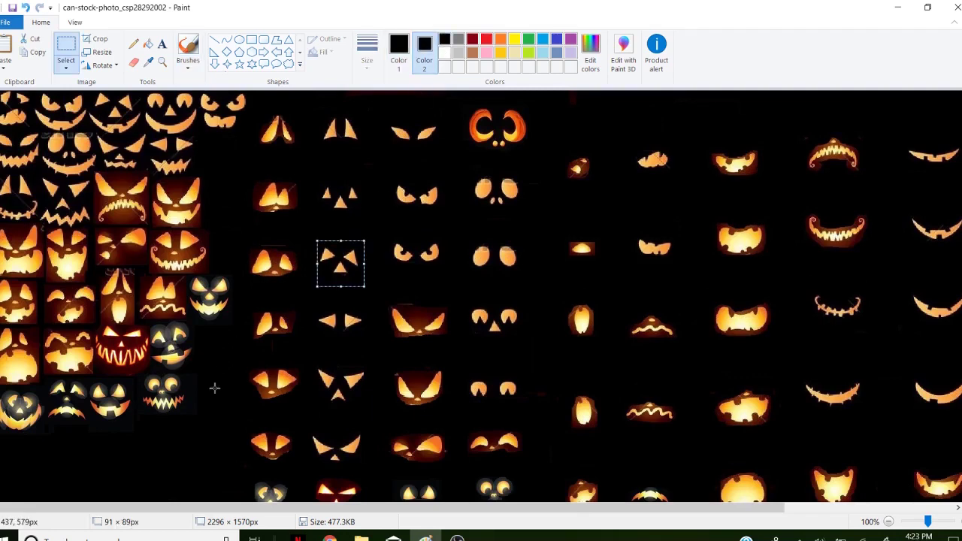
Try placing the triangle eyes and nose above a zigzag mouth, then undo it
click(311, 217)
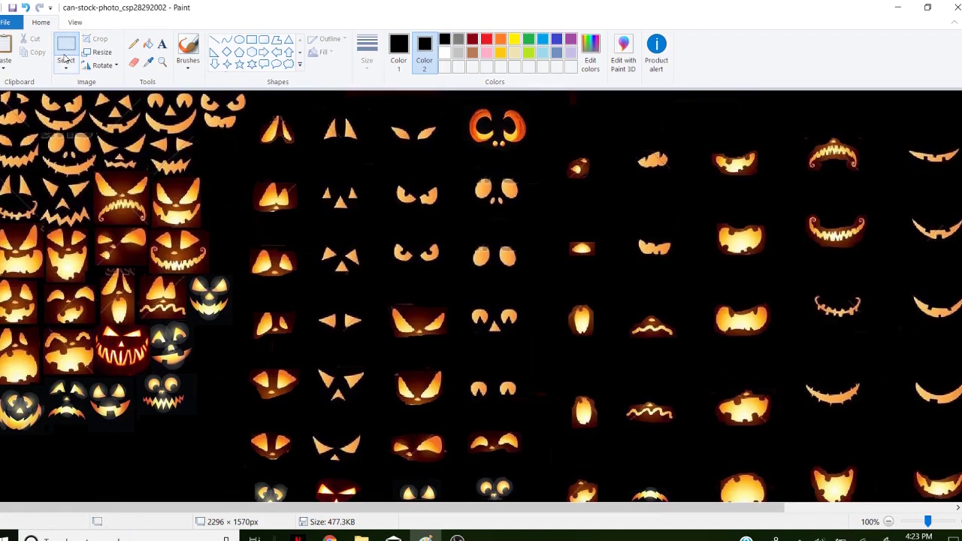
click(66, 56)
drag(317, 236, 844, 280)
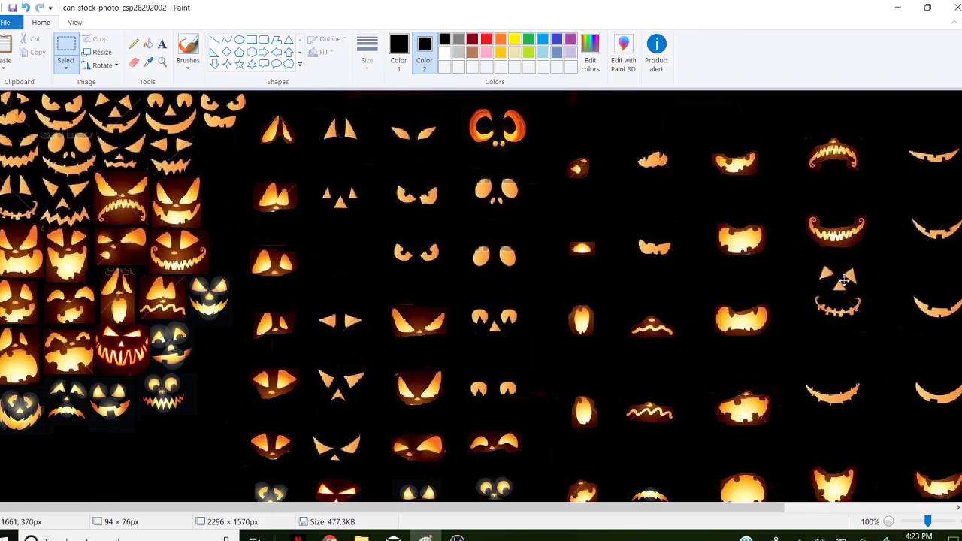
key(ctrl+z)
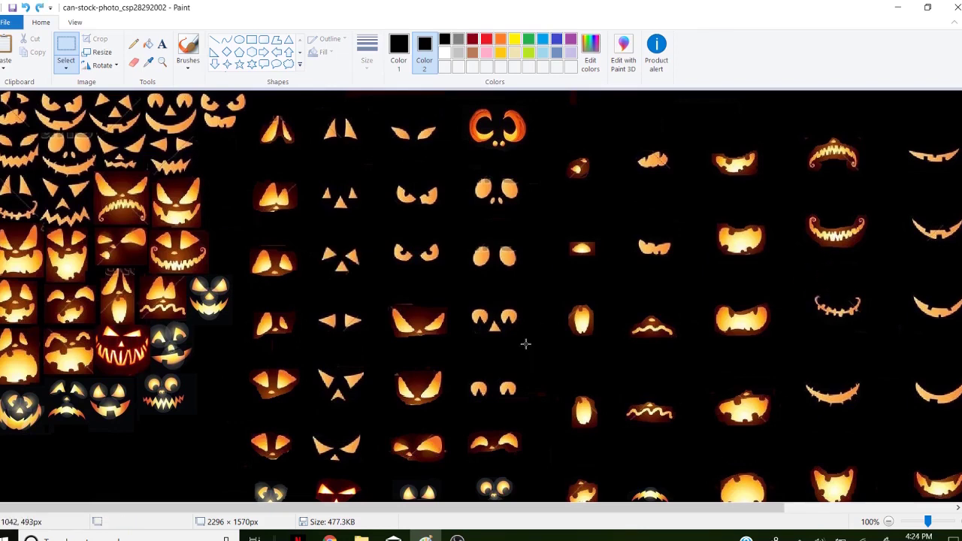
Select the round eyes and triangle nose, shift them down-left, then undo the move
drag(523, 338, 476, 302)
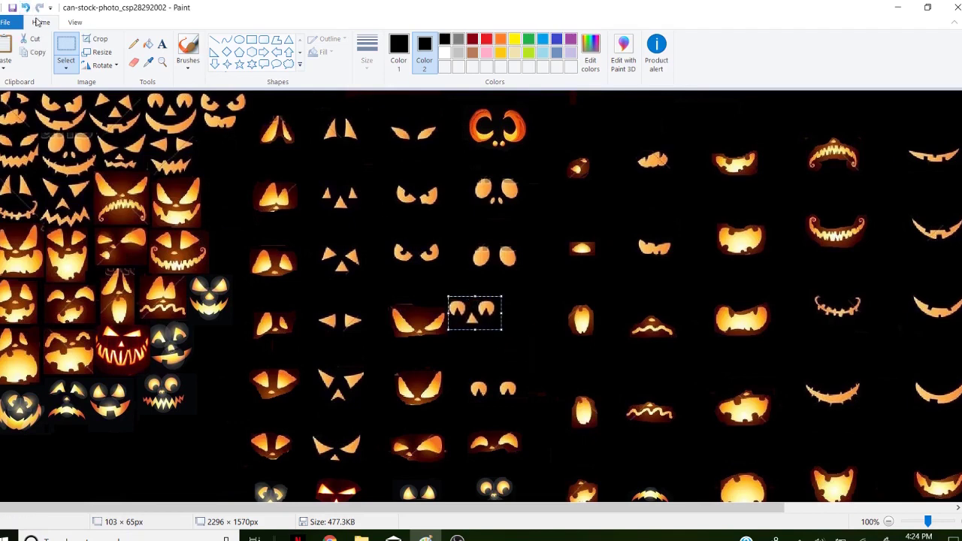
drag(484, 316, 438, 334)
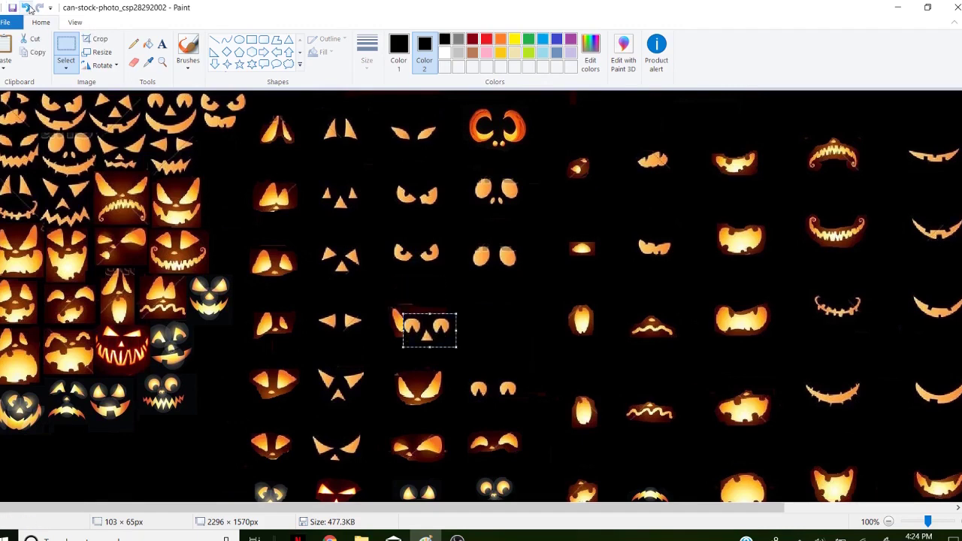
click(26, 7)
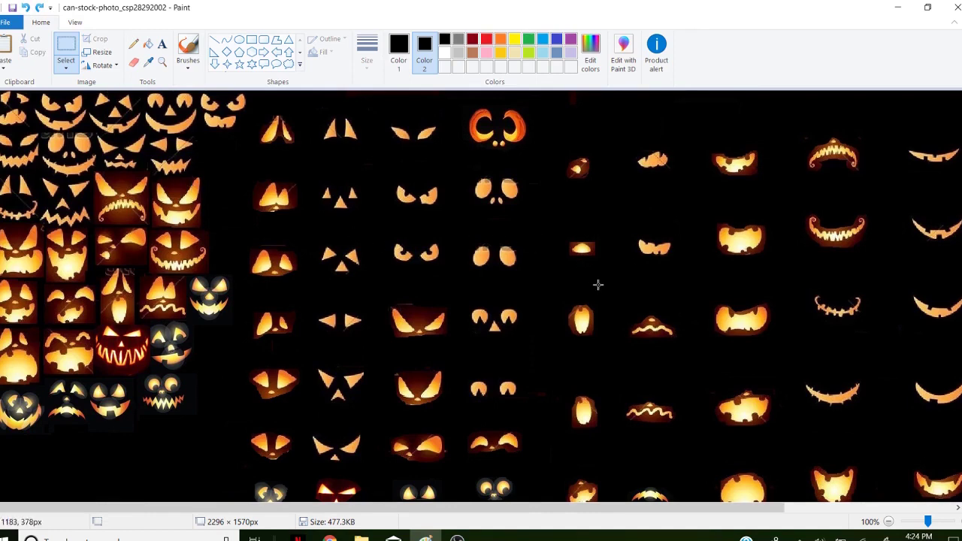
scroll(531, 300, down, 5)
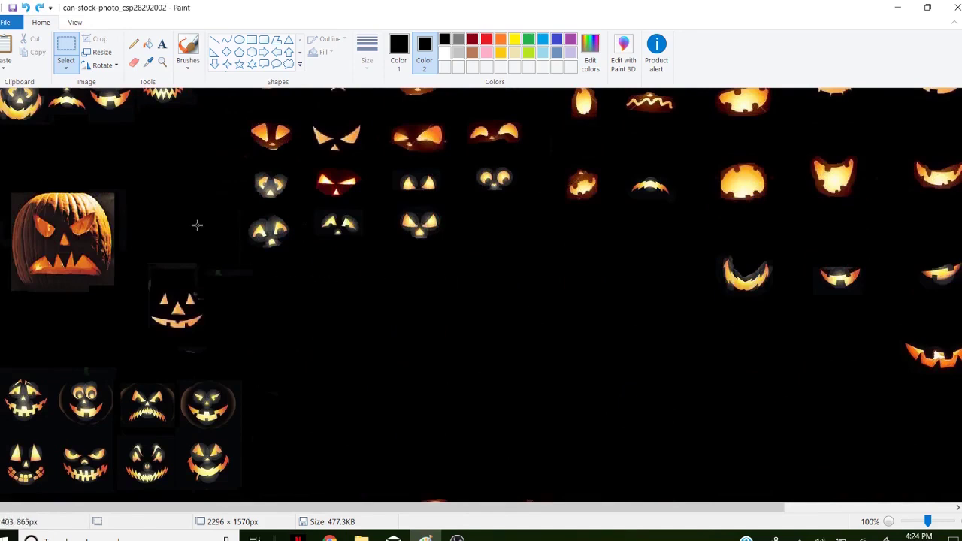
click(66, 66)
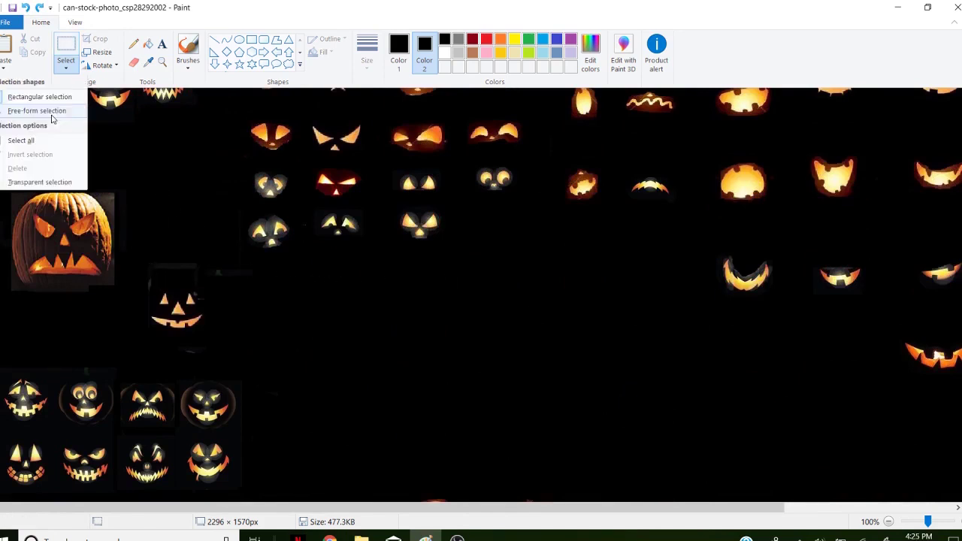
click(53, 111)
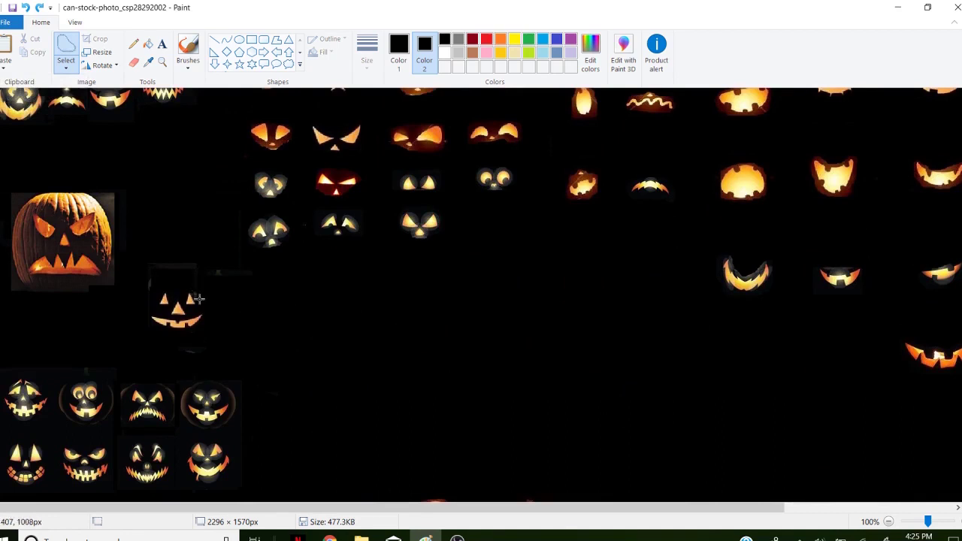
mouse_move(203, 304)
mouse_down()
mouse_move(182, 284)
mouse_move(151, 306)
mouse_move(154, 328)
mouse_move(190, 333)
mouse_move(205, 326)
mouse_move(202, 306)
mouse_move(177, 303)
mouse_move(54, 233)
mouse_move(106, 286)
mouse_up()
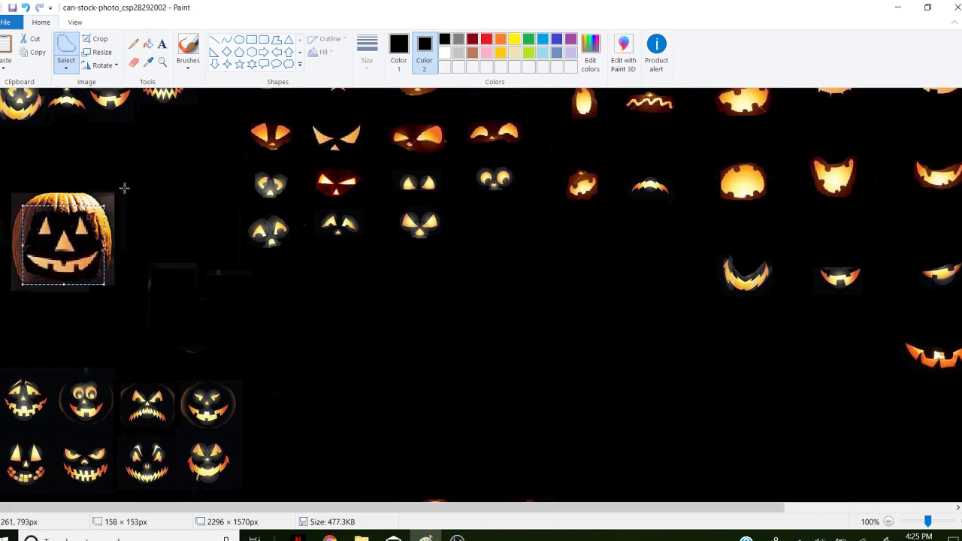
drag(122, 187, 131, 188)
key(ctrl+z)
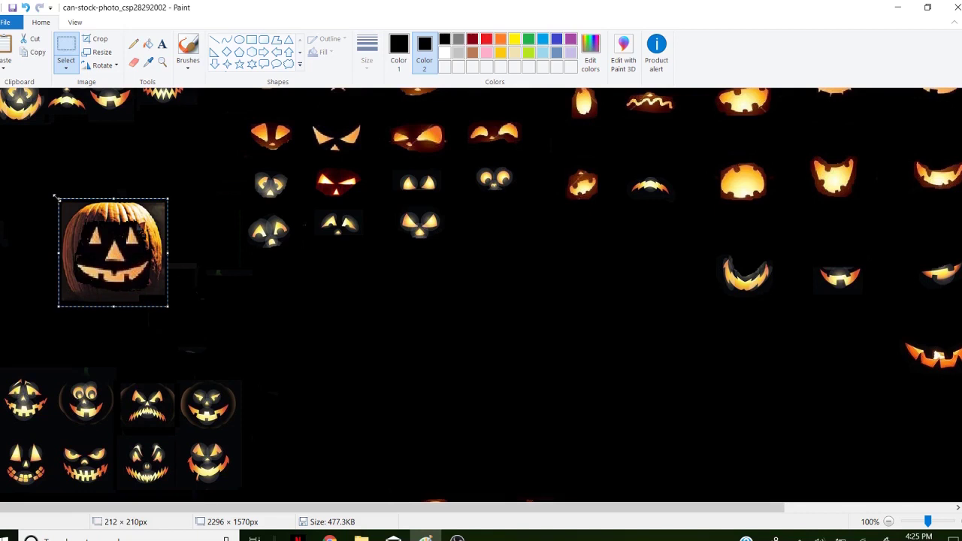
drag(55, 196, 57, 119)
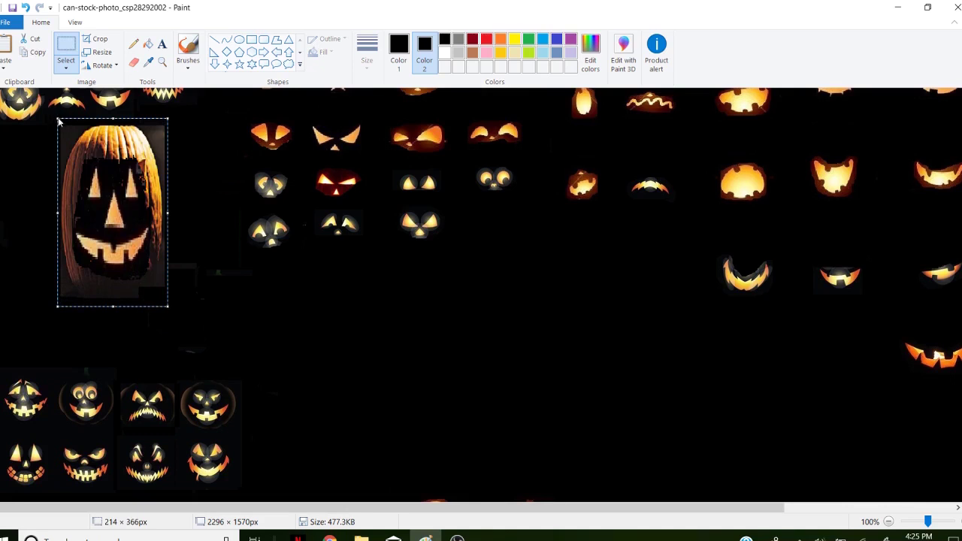
drag(55, 118, 3, 233)
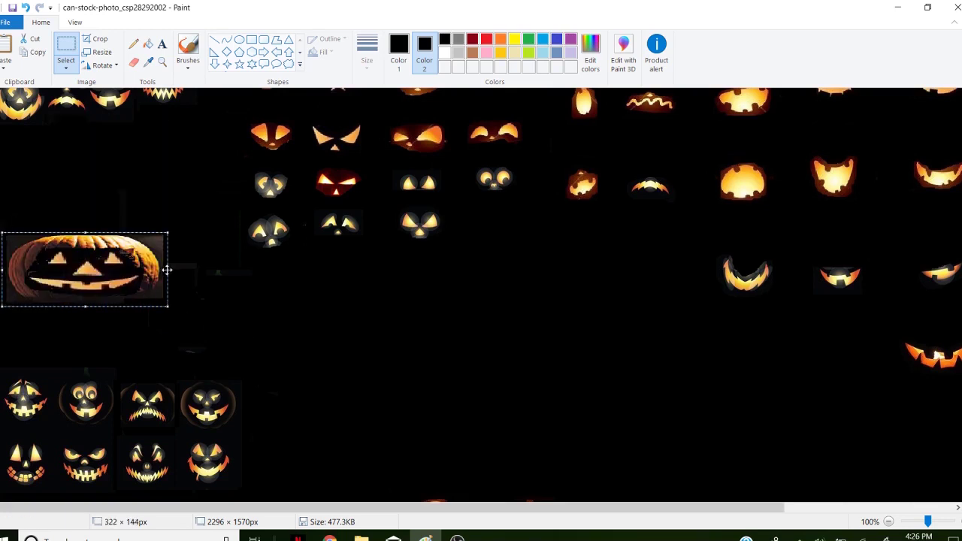
drag(168, 269, 213, 269)
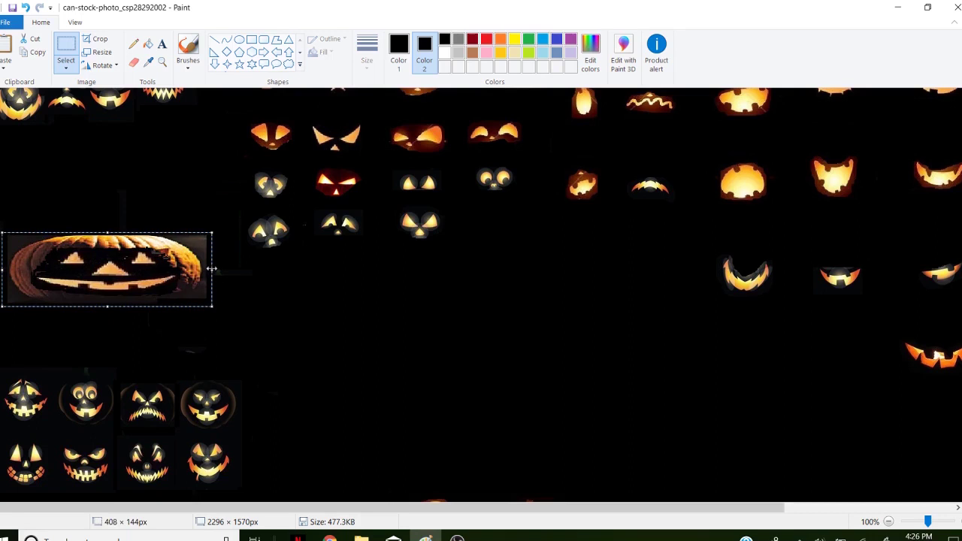
key(ctrl+z)
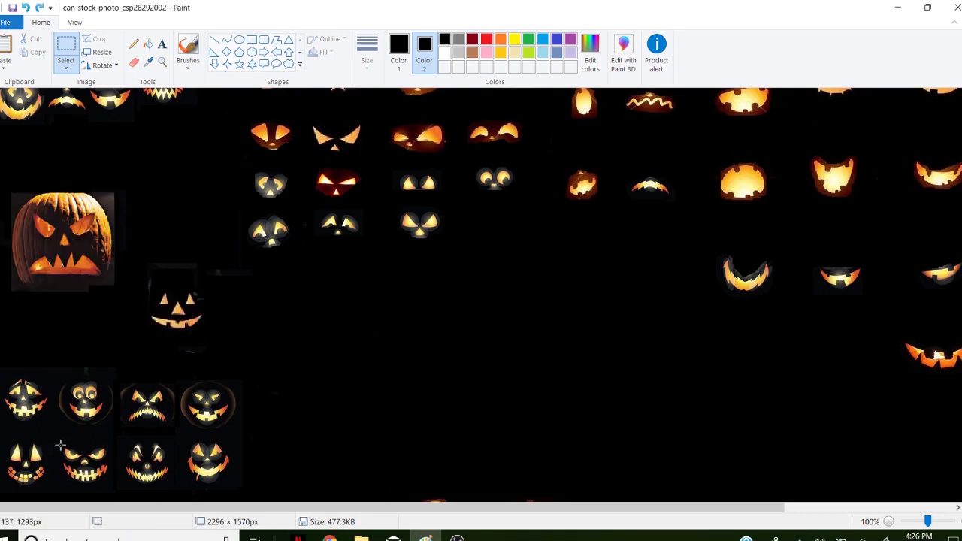
drag(61, 446, 62, 244)
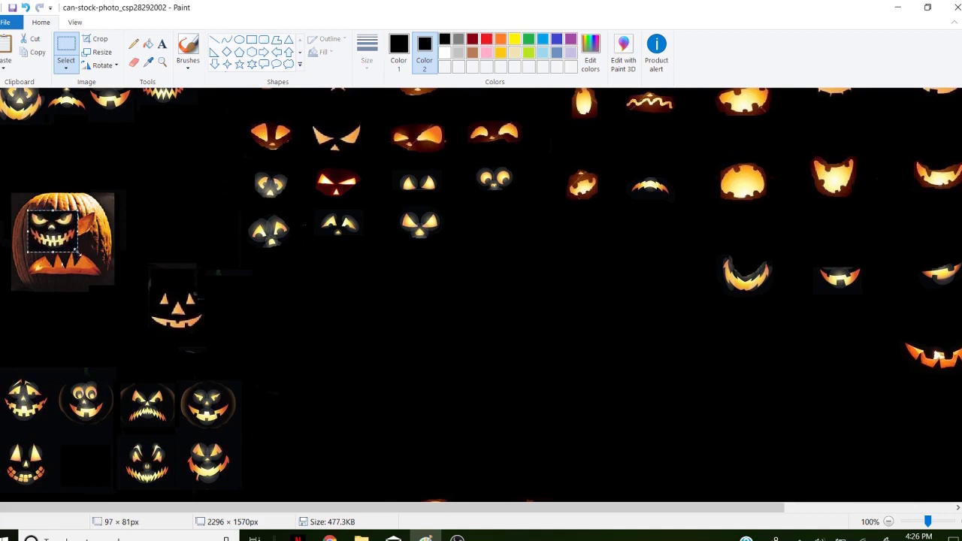
drag(79, 254, 104, 284)
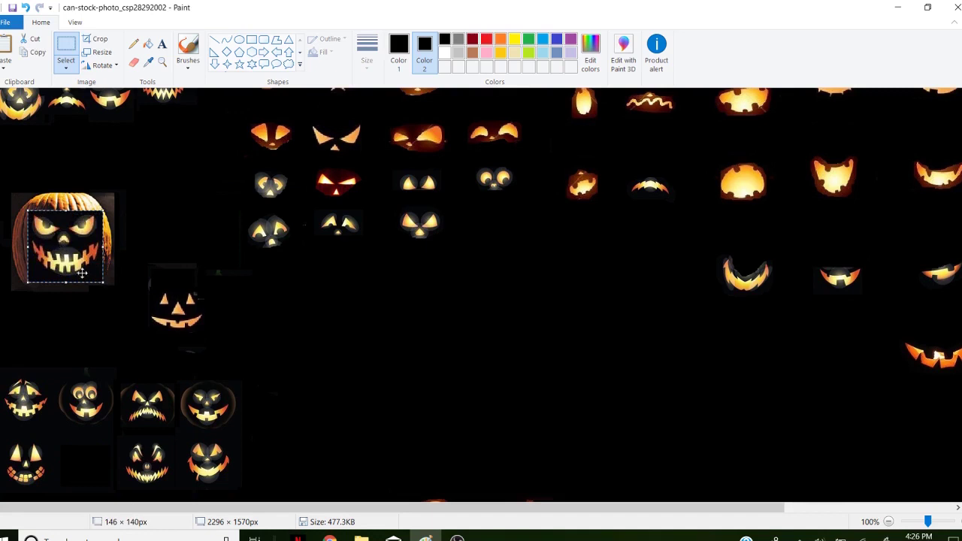
drag(13, 189, 249, 304)
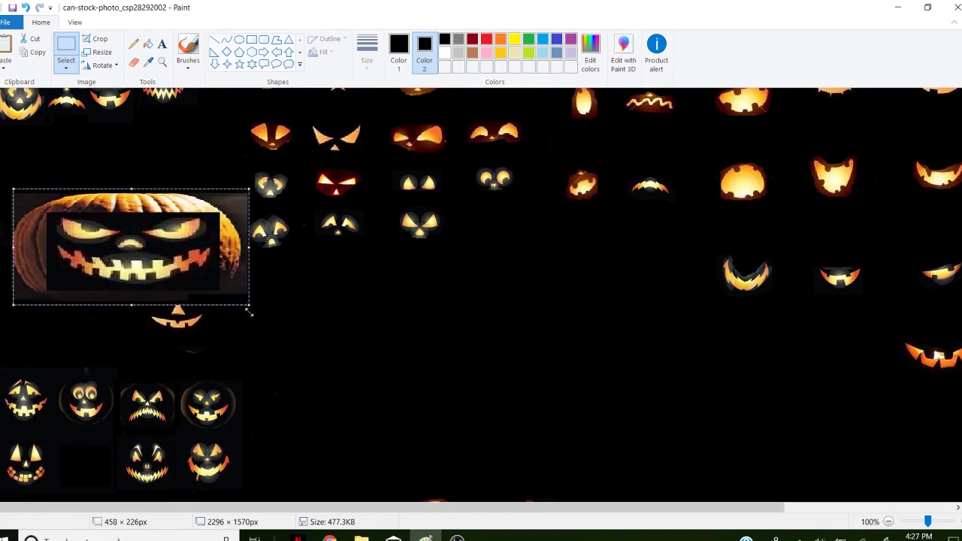
drag(248, 305, 141, 436)
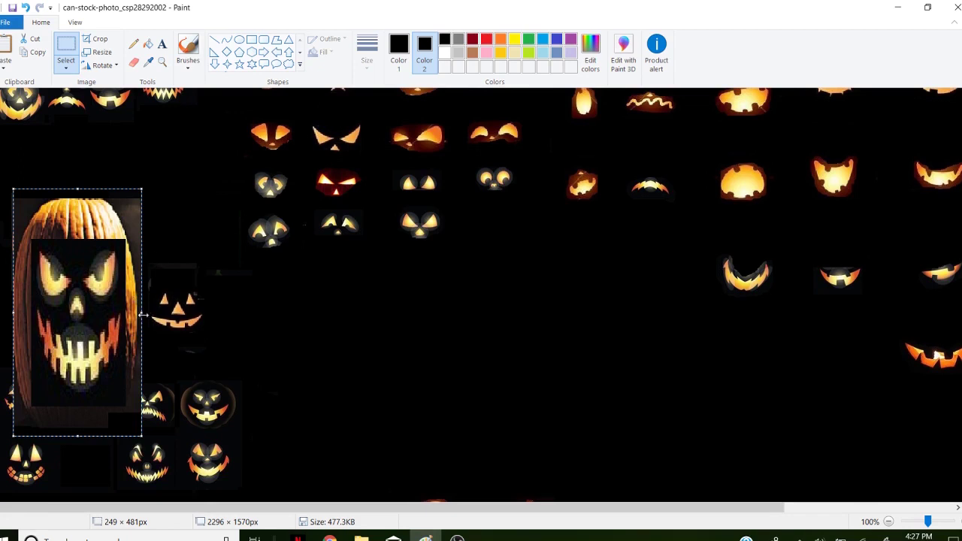
drag(142, 313, 271, 313)
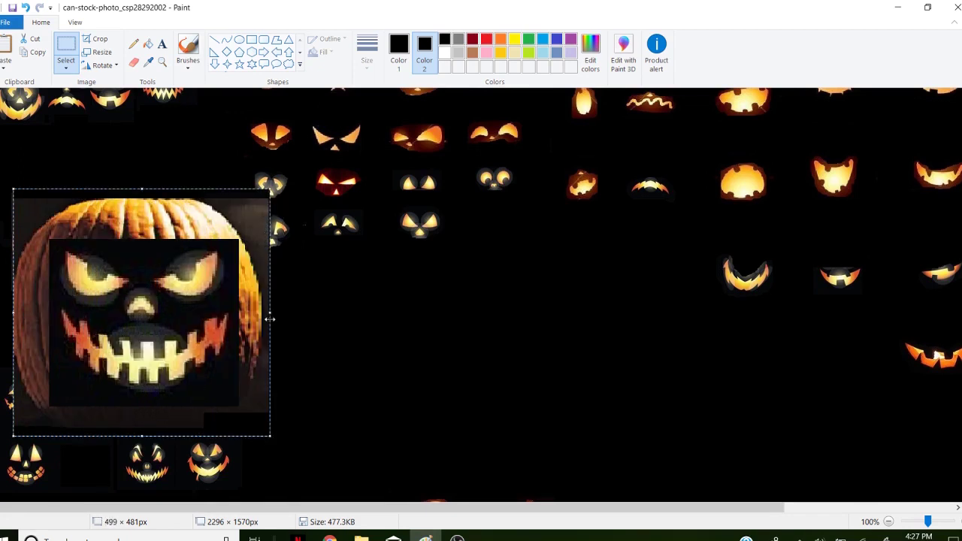
key(ctrl+z)
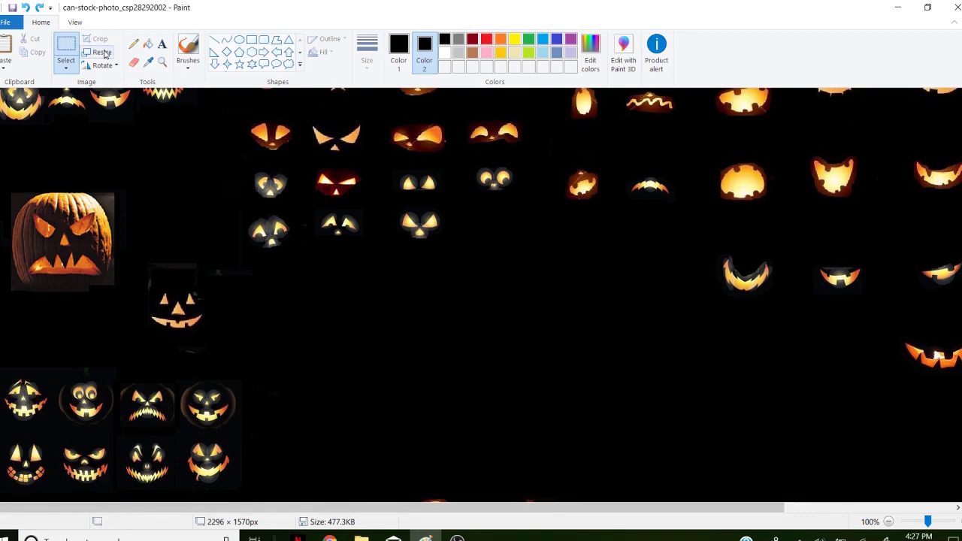
Zoom in twice on the lower-left pumpkin faces and switch to the Pencil
click(162, 62)
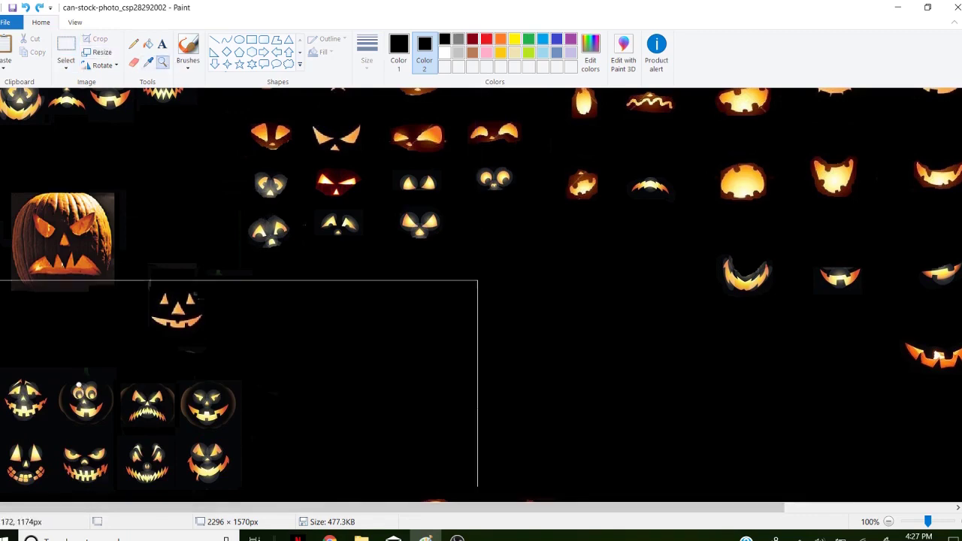
click(94, 397)
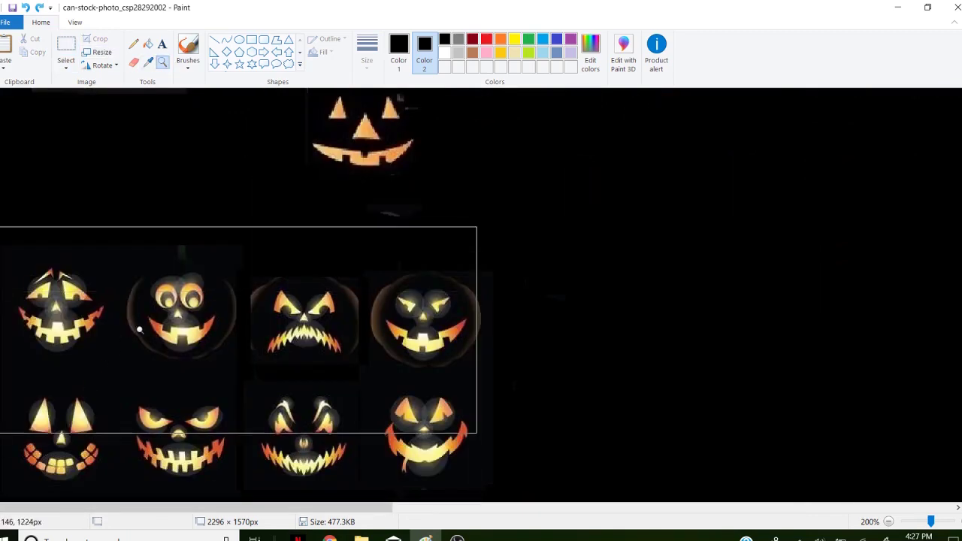
click(210, 319)
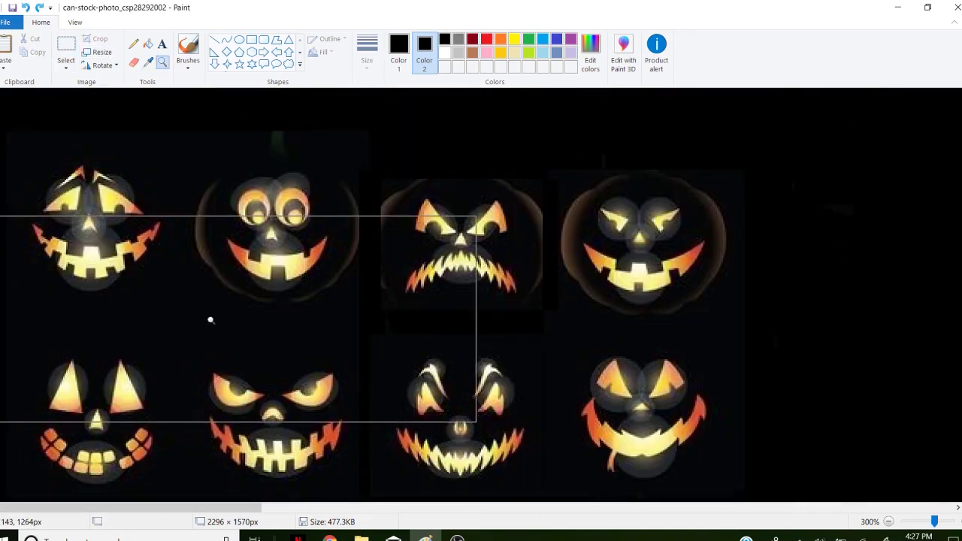
click(133, 44)
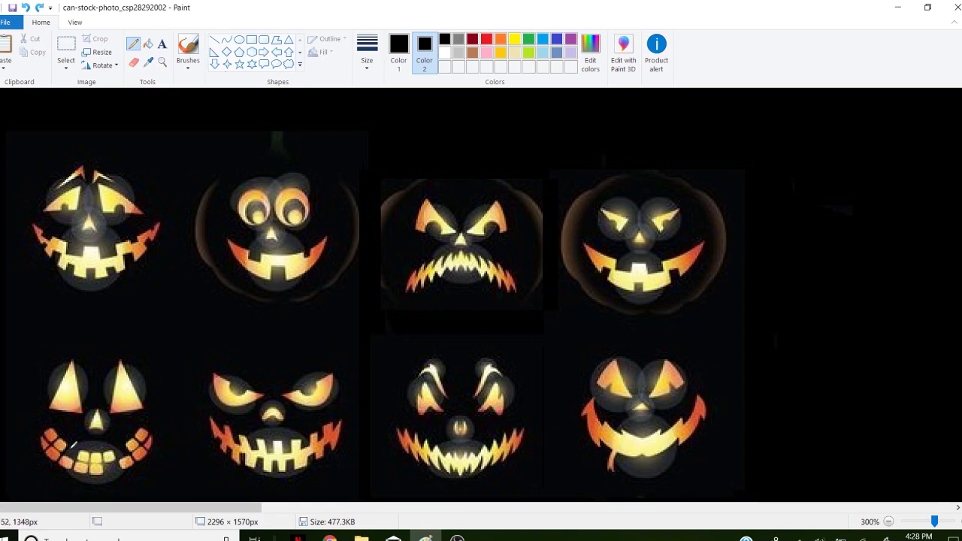
Free-form select the angry pumpkin's slanted eyes and cut them out
scroll(292, 262, down, 2)
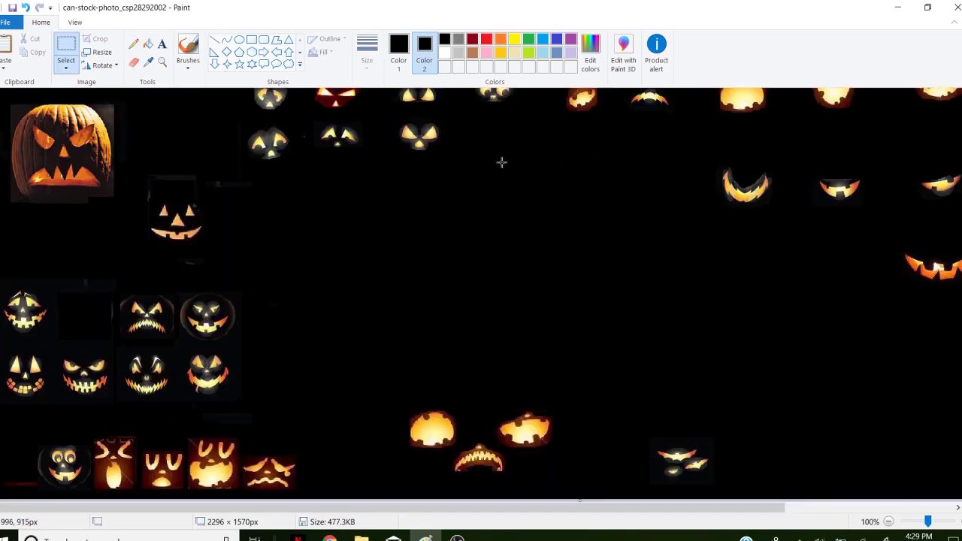
click(66, 66)
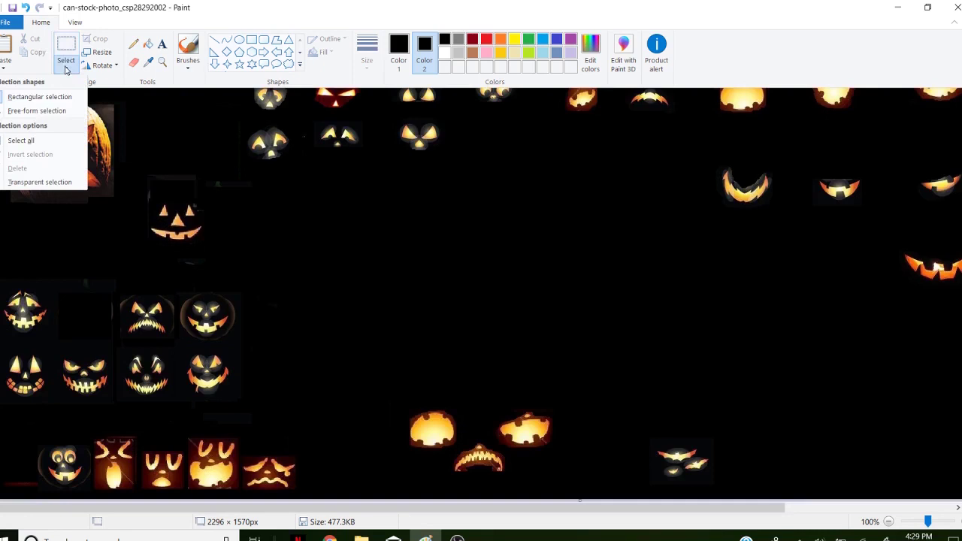
click(39, 111)
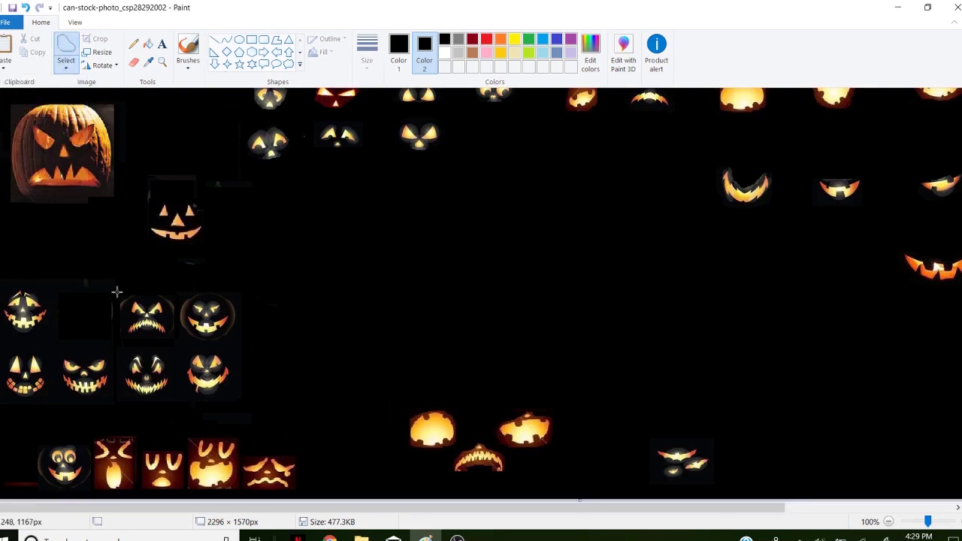
mouse_move(124, 309)
mouse_down()
mouse_move(130, 297)
mouse_move(153, 294)
mouse_move(167, 306)
mouse_move(154, 320)
mouse_up()
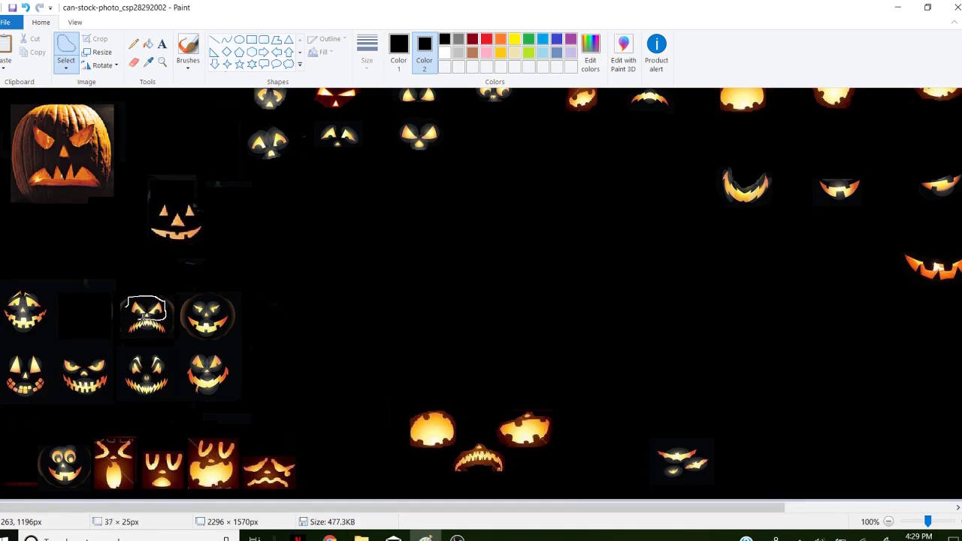
mouse_move(143, 319)
mouse_down()
mouse_move(126, 314)
mouse_move(128, 301)
mouse_up()
right_click(146, 308)
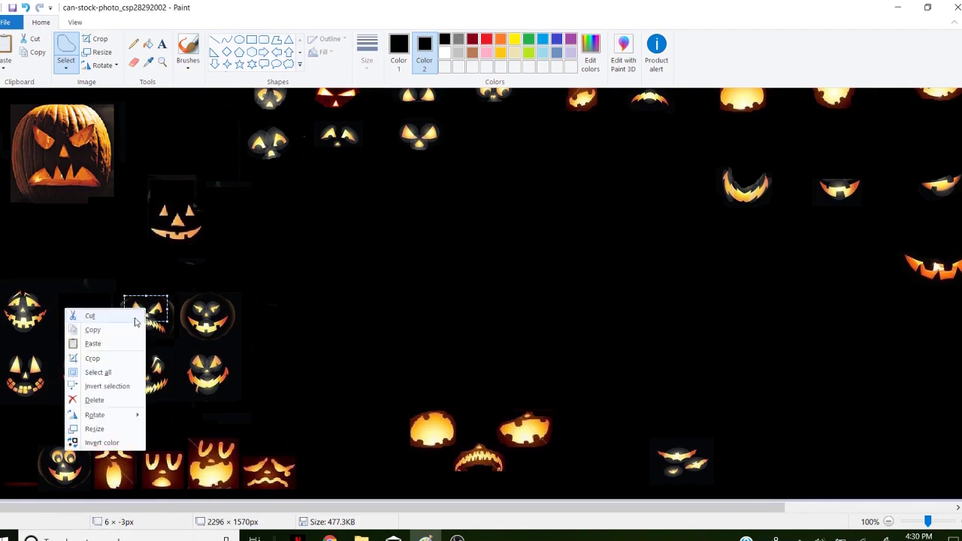
click(127, 329)
click(87, 231)
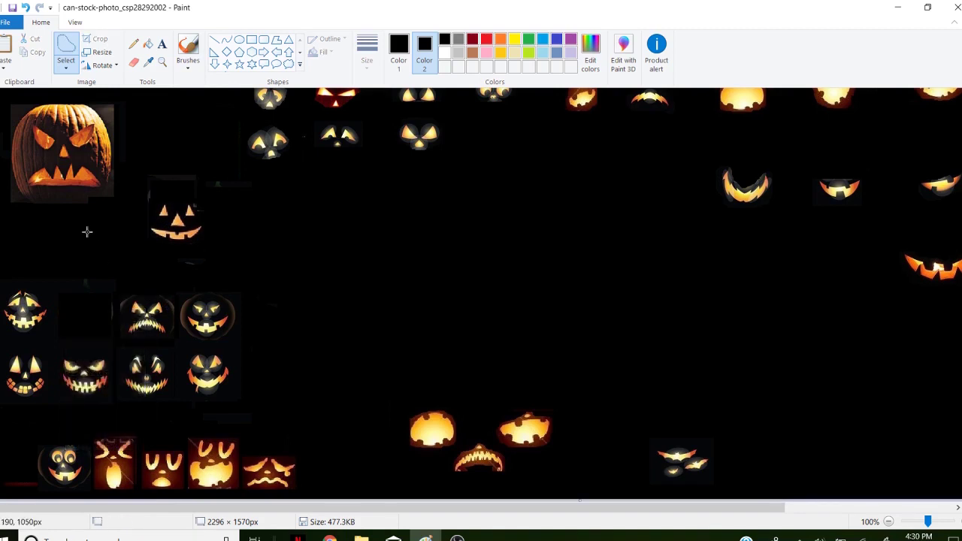
Paste the slanted eyes and drag them beneath the column of eyes
click(66, 65)
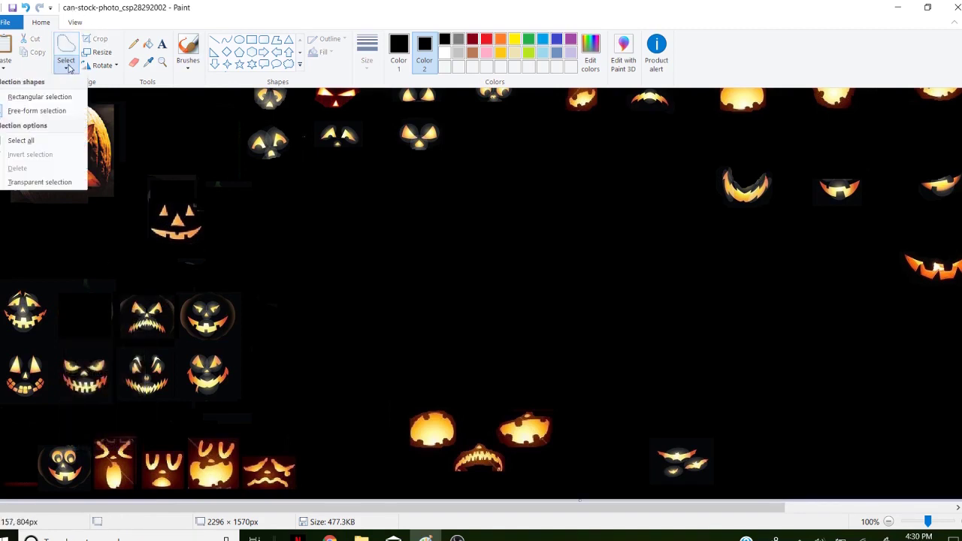
click(64, 99)
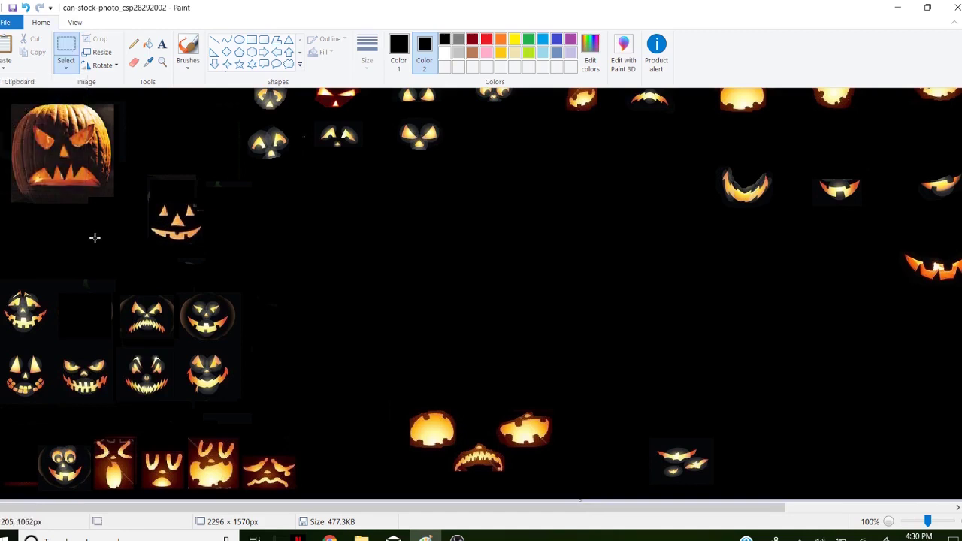
right_click(95, 239)
click(60, 273)
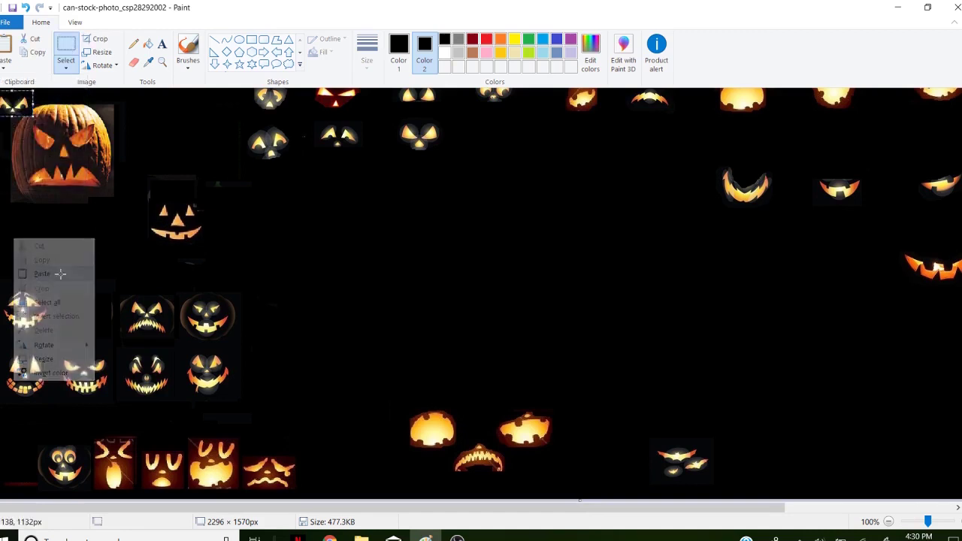
drag(15, 103, 424, 175)
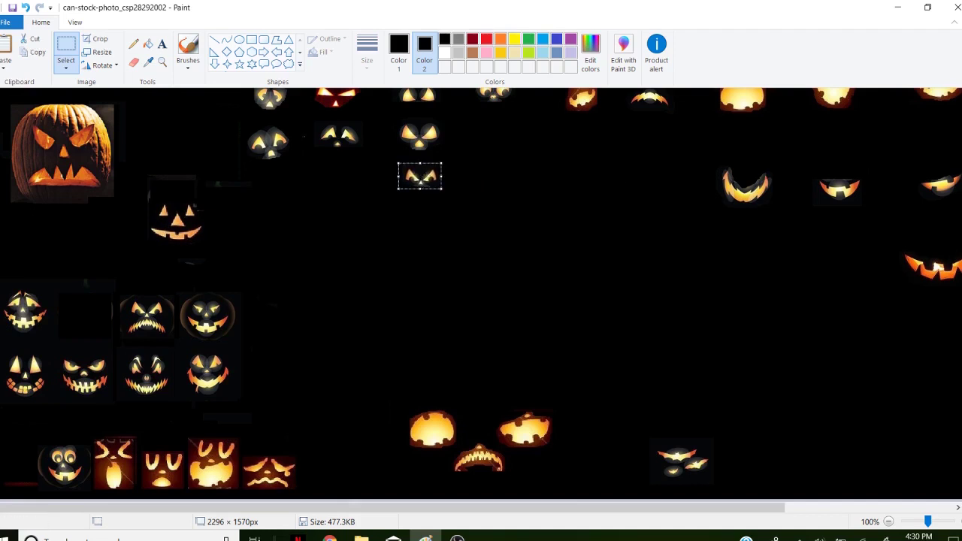
Select and copy the jagged mouth from a lower-left face
scroll(950, 223, up, 5)
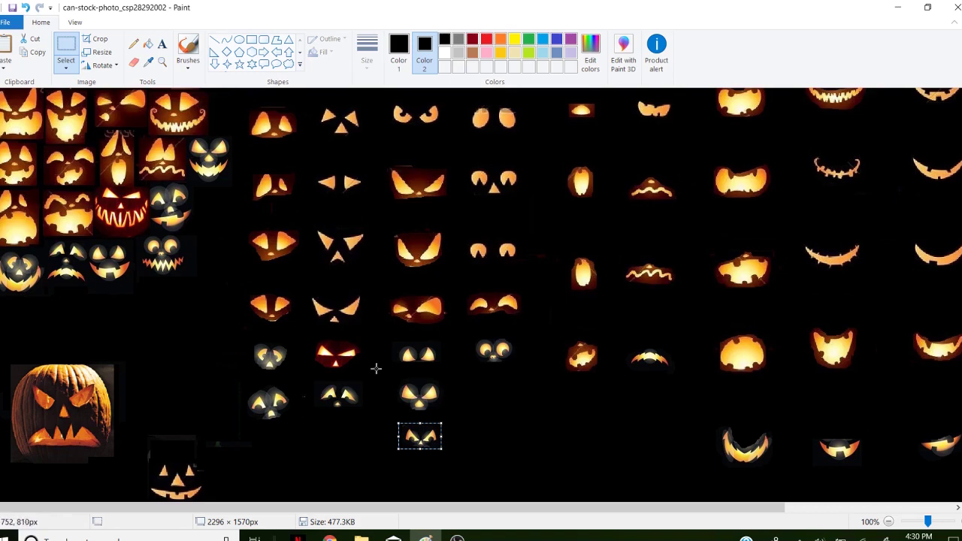
scroll(375, 369, down, 2)
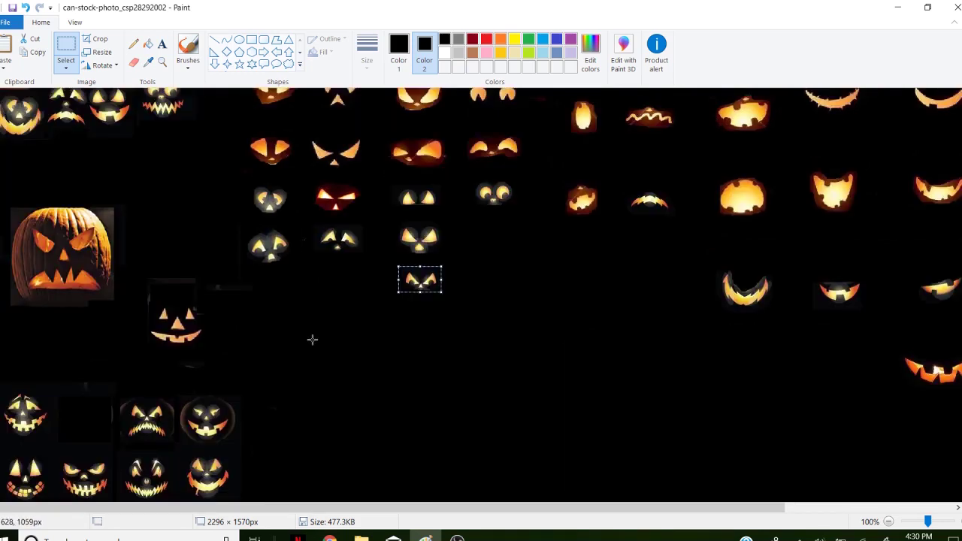
click(253, 382)
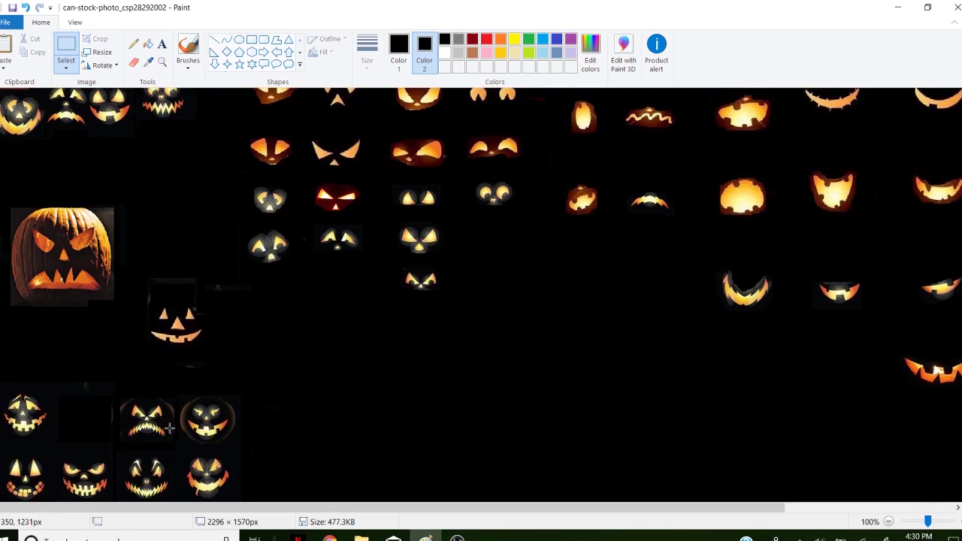
drag(170, 428, 121, 420)
click(285, 427)
right_click(139, 429)
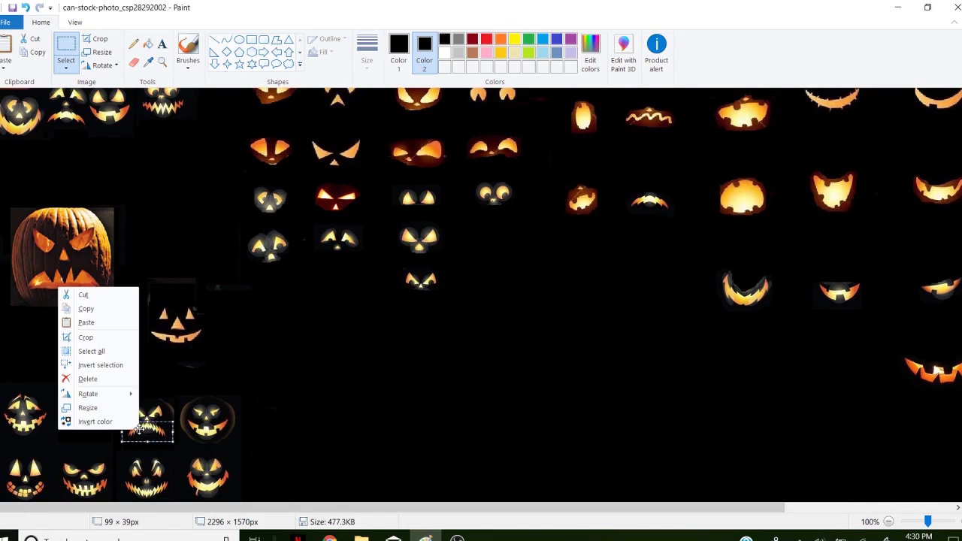
click(101, 311)
Paste the jagged mouth and position it below the existing mouths
click(197, 249)
right_click(197, 249)
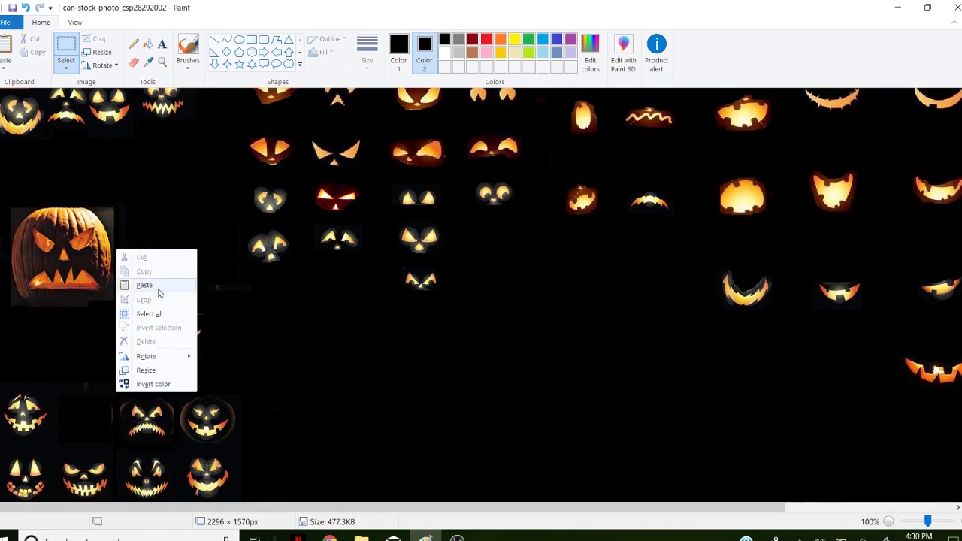
click(158, 288)
drag(20, 98, 730, 358)
scroll(730, 358, right, 3)
scroll(730, 358, up, 2)
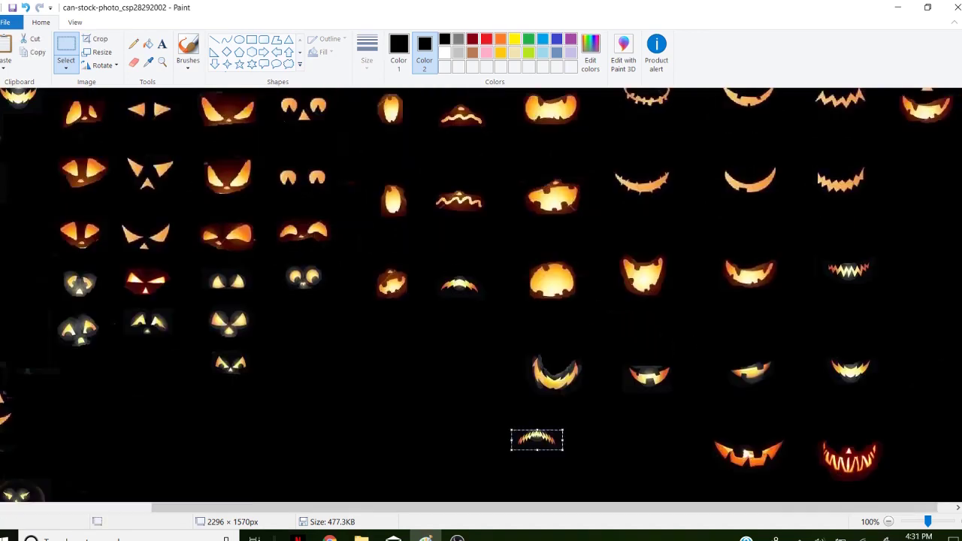
drag(535, 440, 488, 386)
click(456, 365)
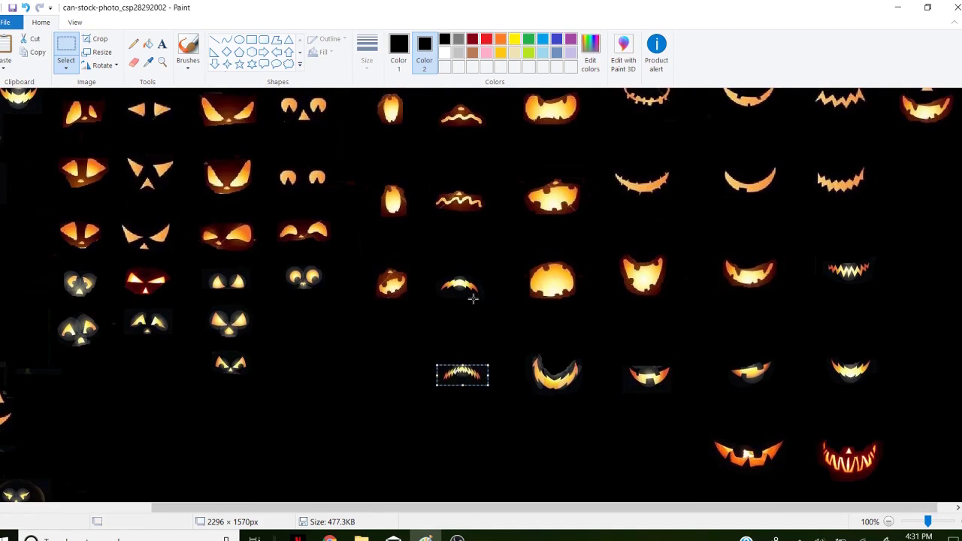
scroll(464, 155, up, 3)
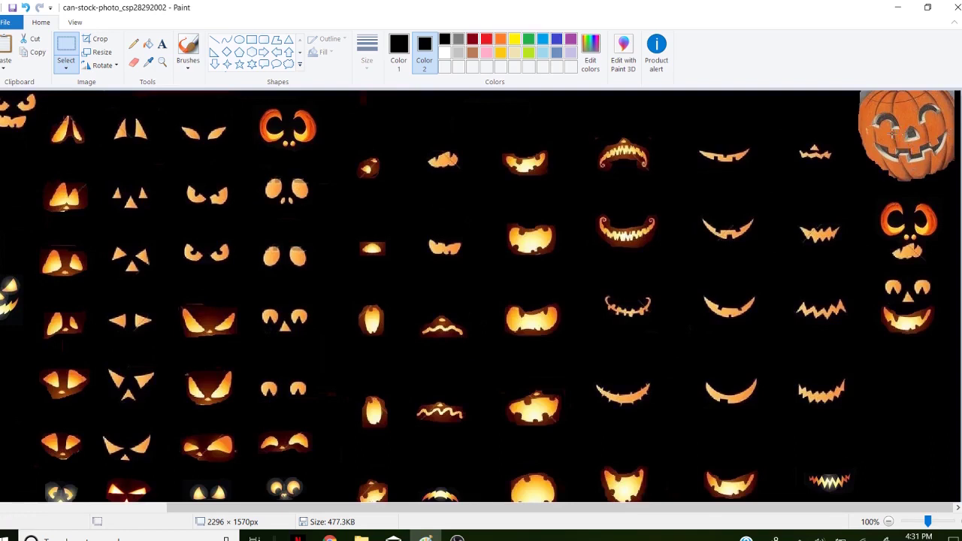
click(892, 133)
click(480, 118)
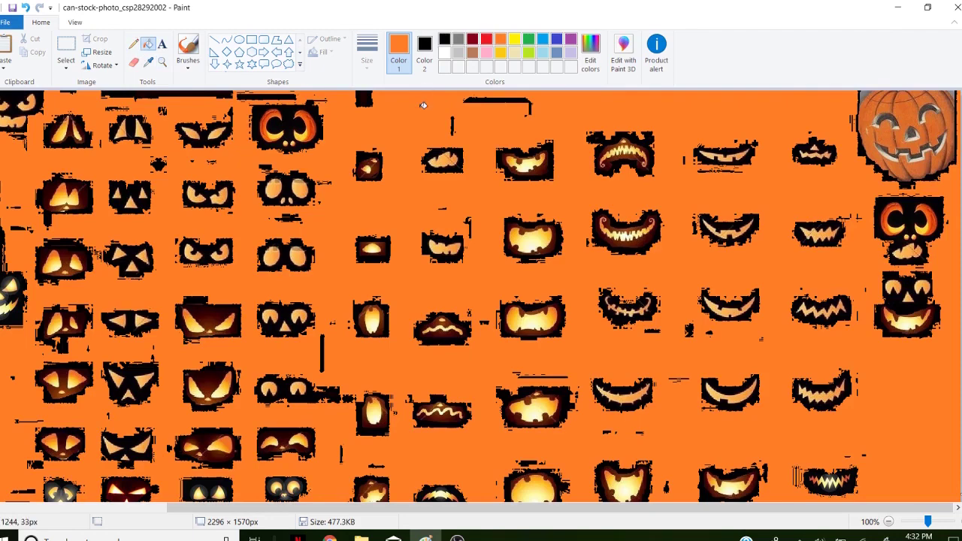
key(ctrl+z)
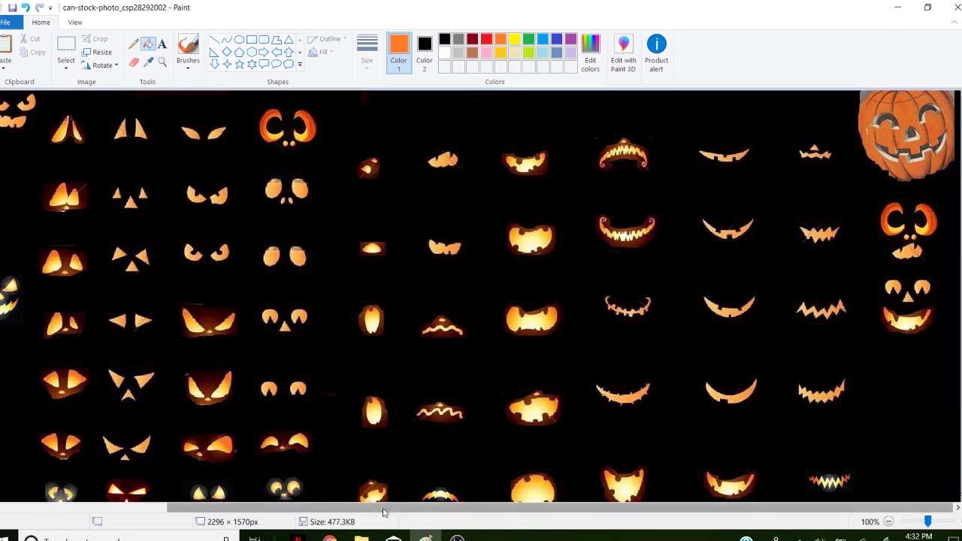
drag(382, 509, 214, 509)
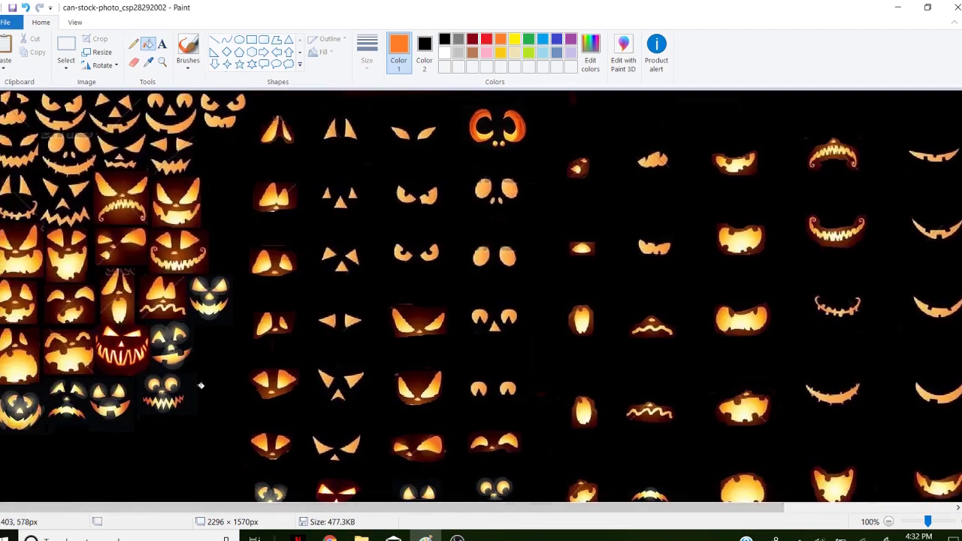
scroll(201, 385, down, 5)
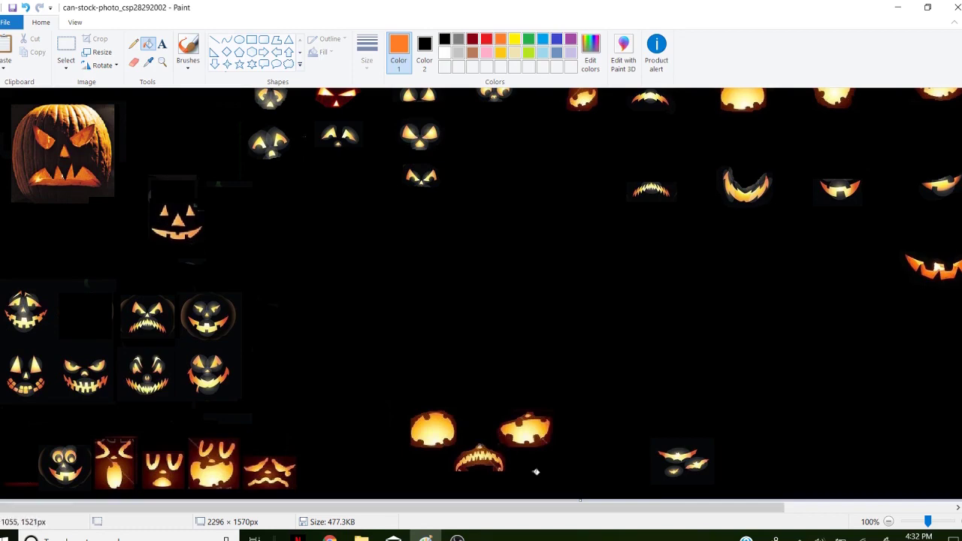
right_click(208, 111)
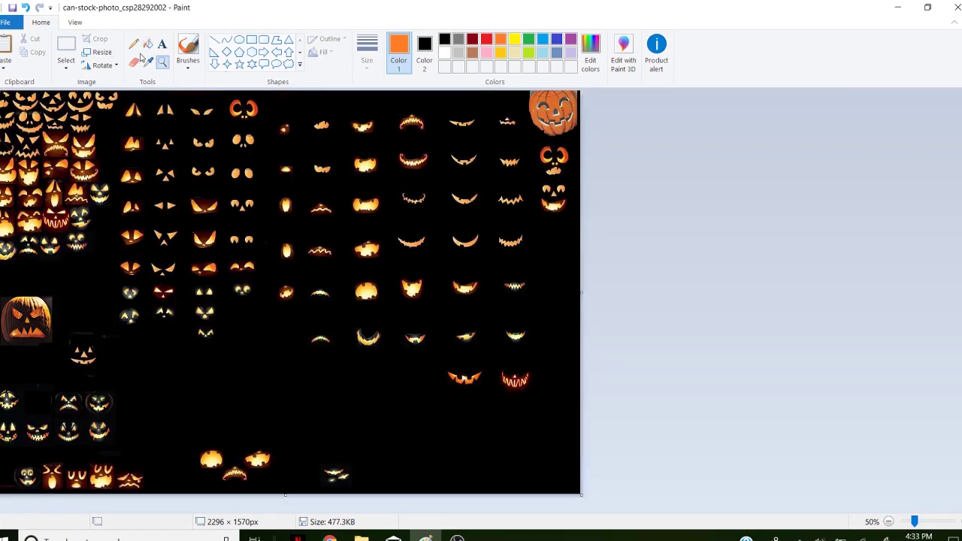
click(441, 143)
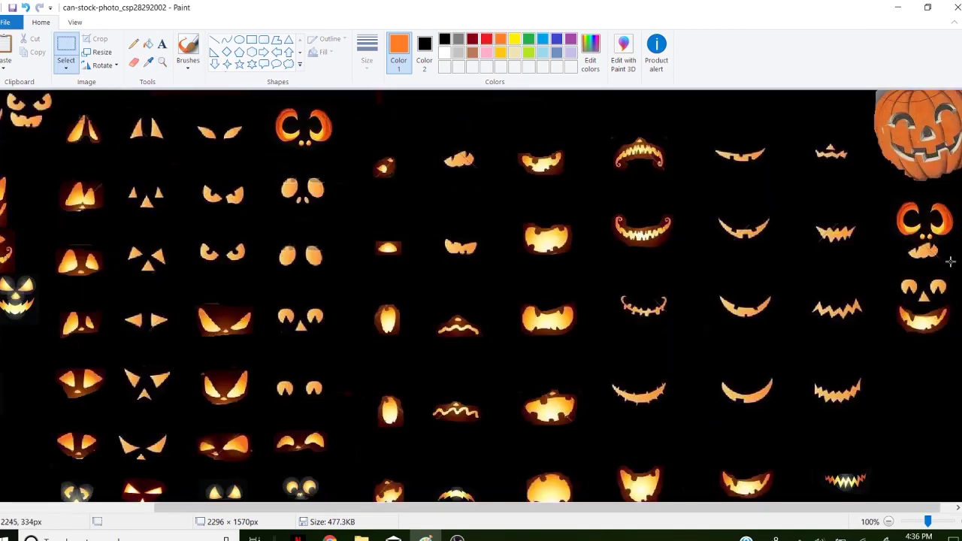
drag(950, 261, 890, 196)
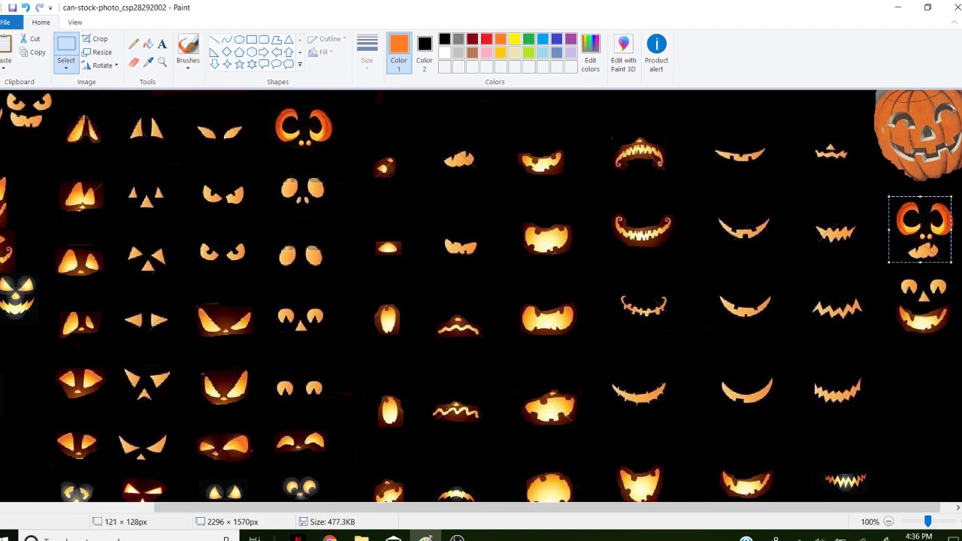
drag(947, 340, 894, 275)
drag(259, 343, 211, 317)
click(169, 157)
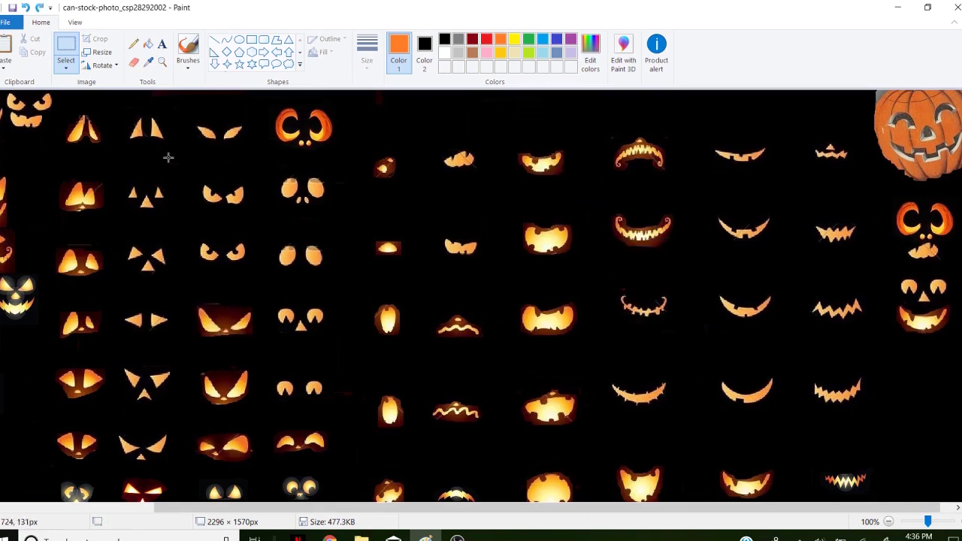
Move the pointed eyes from the top row above the wide toothy mouth
click(252, 154)
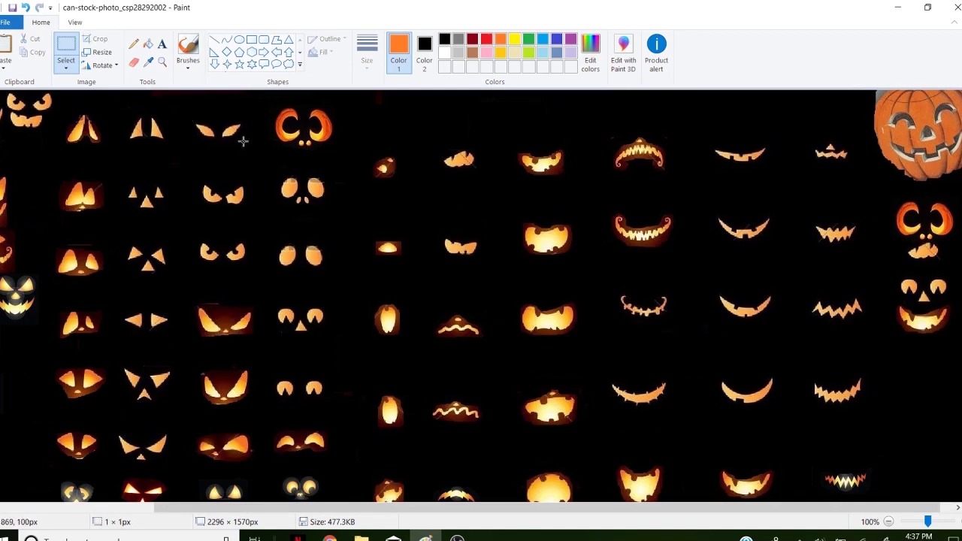
drag(243, 141, 194, 95)
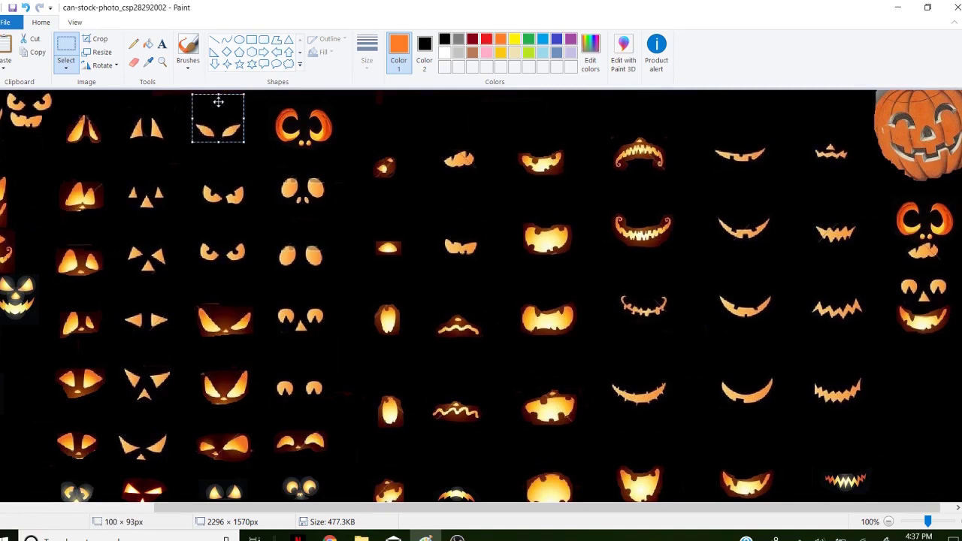
drag(218, 101, 638, 421)
scroll(639, 420, down, 3)
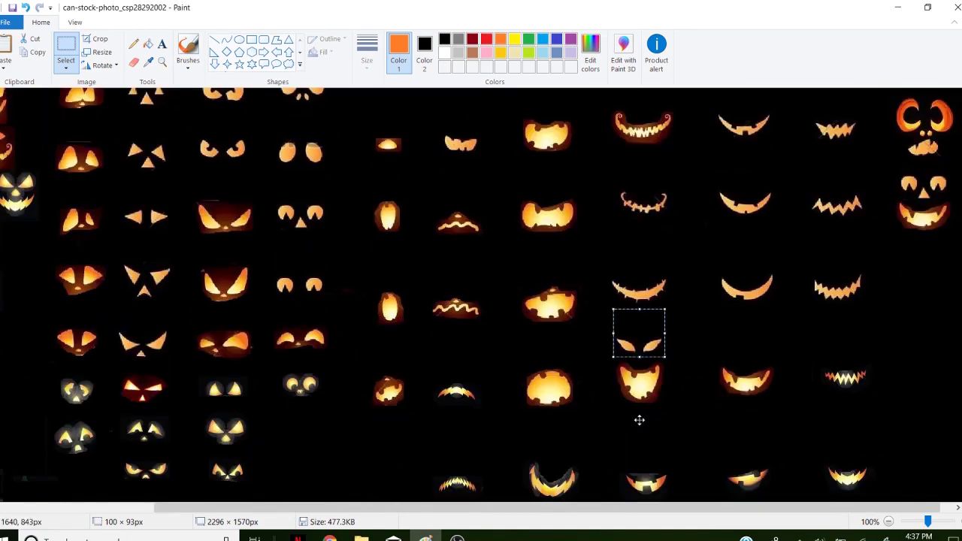
mouse_move(638, 320)
mouse_down()
mouse_move(745, 324)
mouse_move(582, 343)
mouse_move(637, 318)
mouse_move(543, 333)
mouse_move(636, 324)
mouse_move(636, 308)
mouse_up()
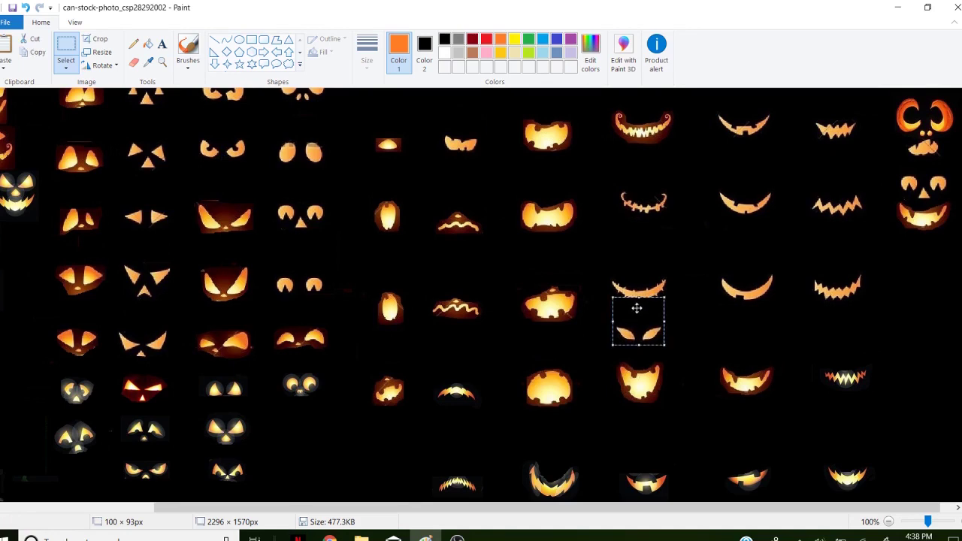
click(686, 425)
Copy the combined eyes-and-mouth face, then undo the moves to restore the eyes
drag(678, 415, 603, 308)
right_click(634, 351)
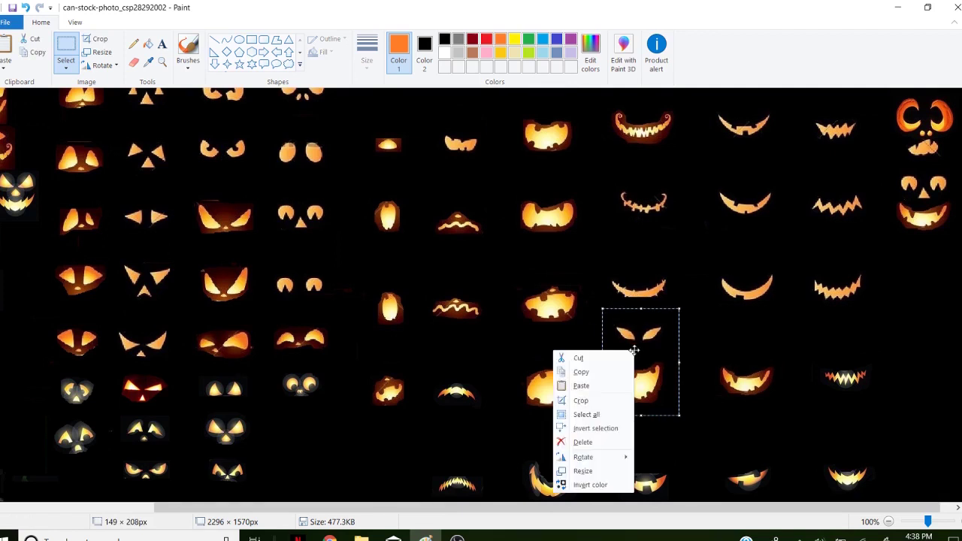
click(615, 373)
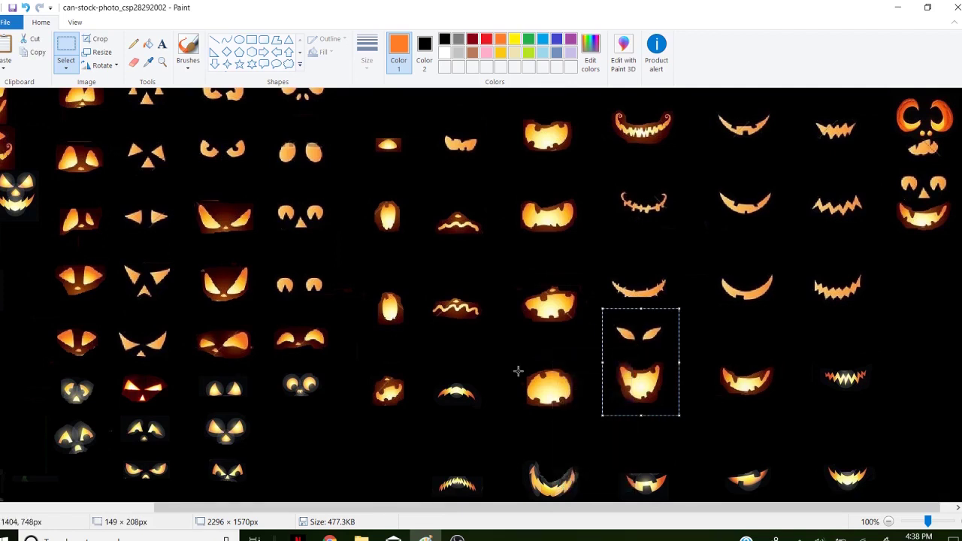
right_click(439, 372)
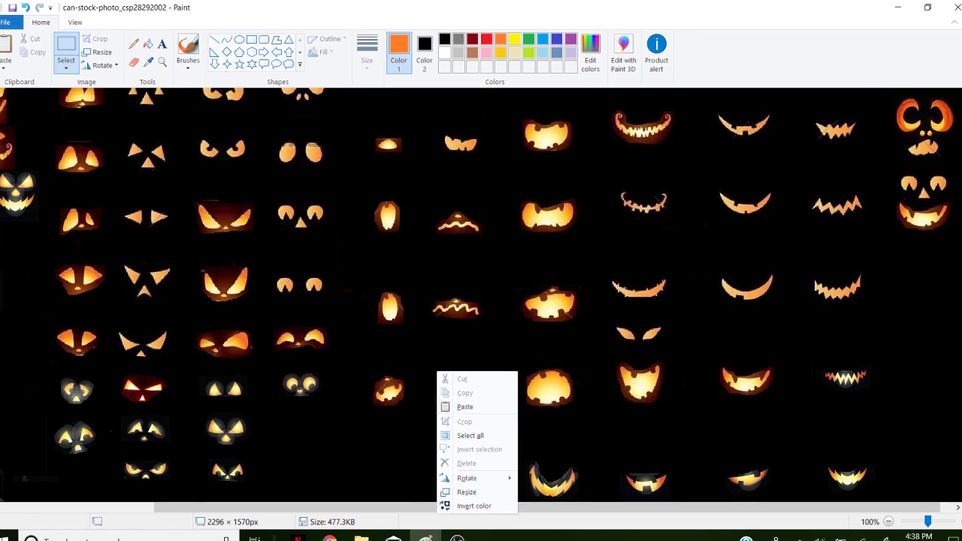
click(361, 3)
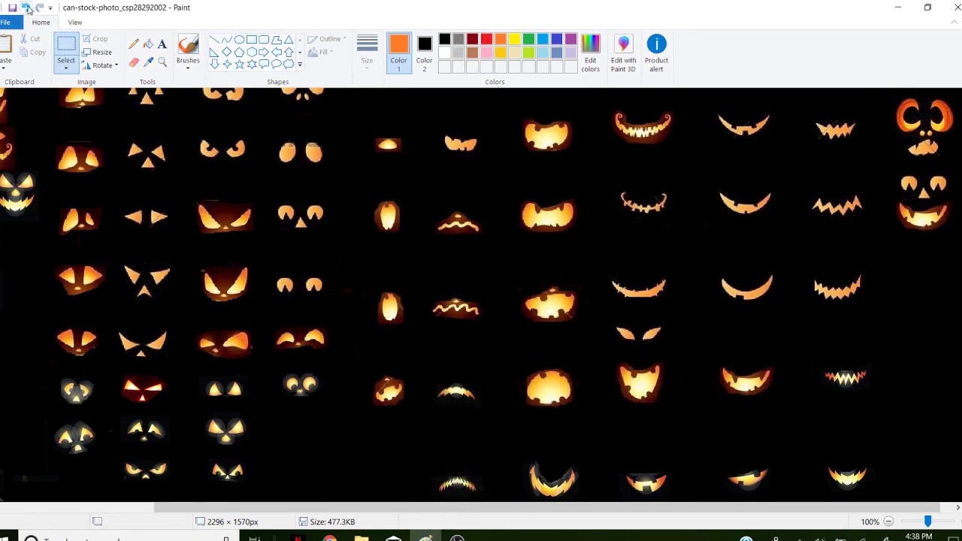
click(26, 7)
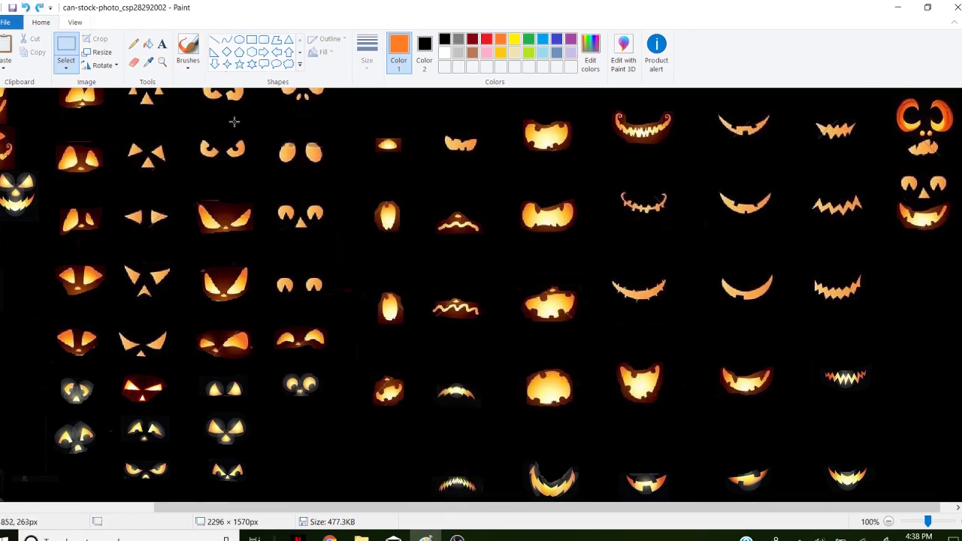
key(ctrl+z)
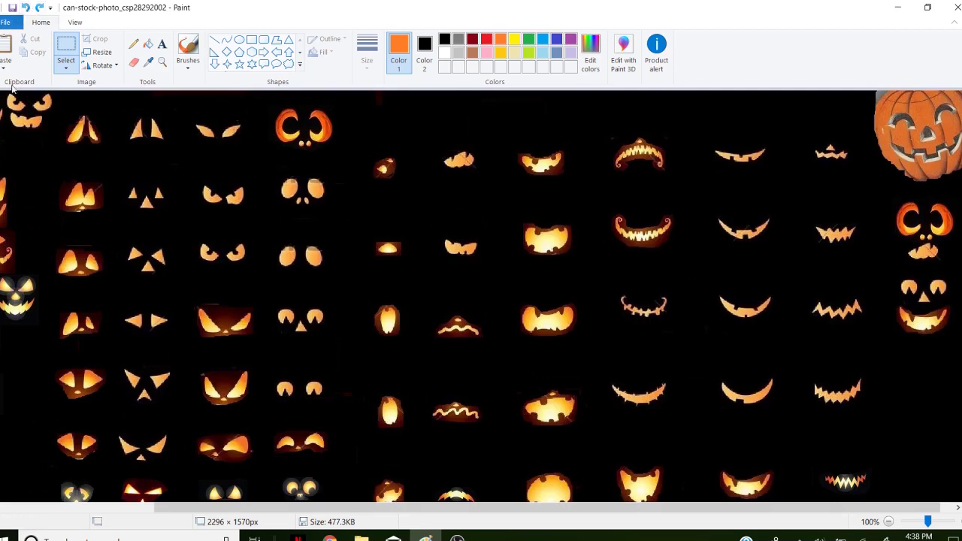
Paste the new face and place it at the canvas's right edge
right_click(505, 246)
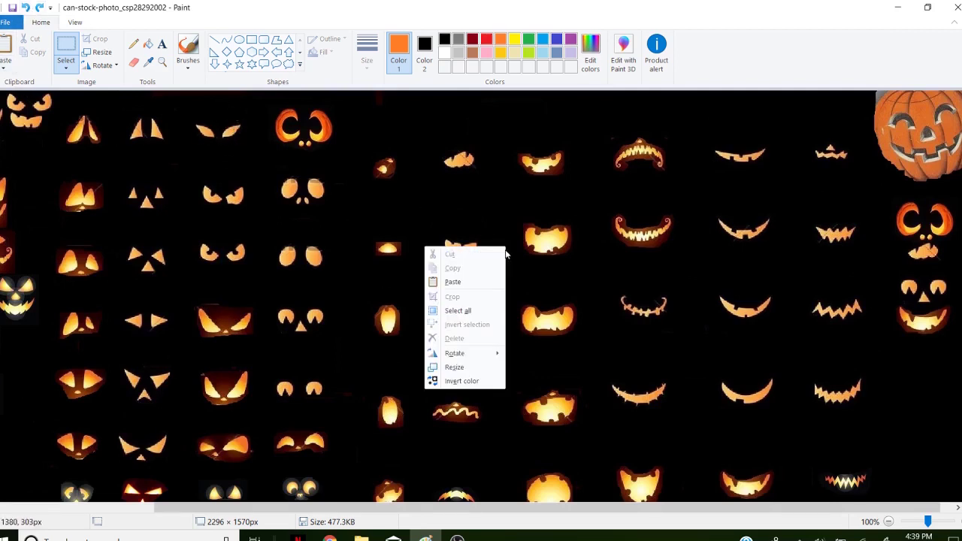
click(487, 281)
drag(4, 122, 916, 388)
click(697, 410)
Select a pair of eyes in the lower rows and move it upward
scroll(165, 425, down, 3)
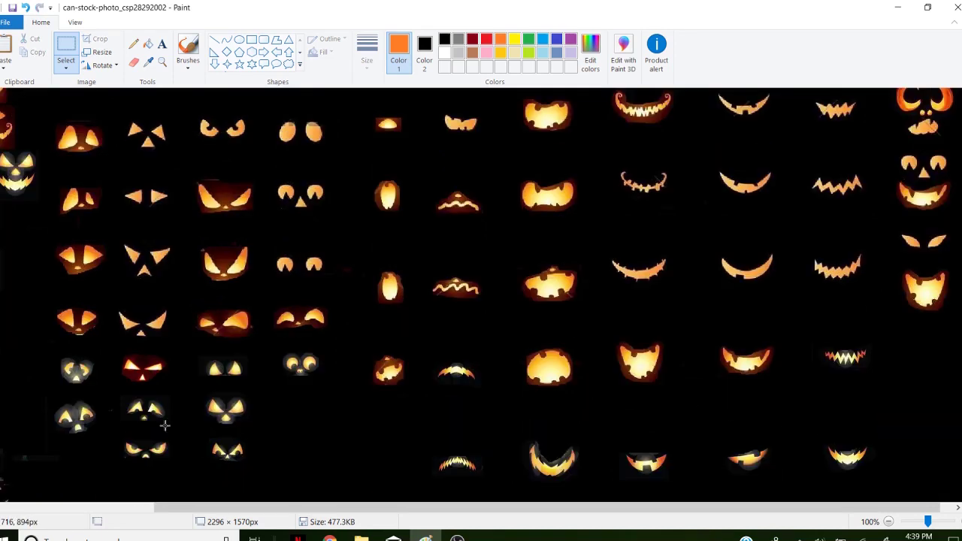
drag(165, 425, 121, 386)
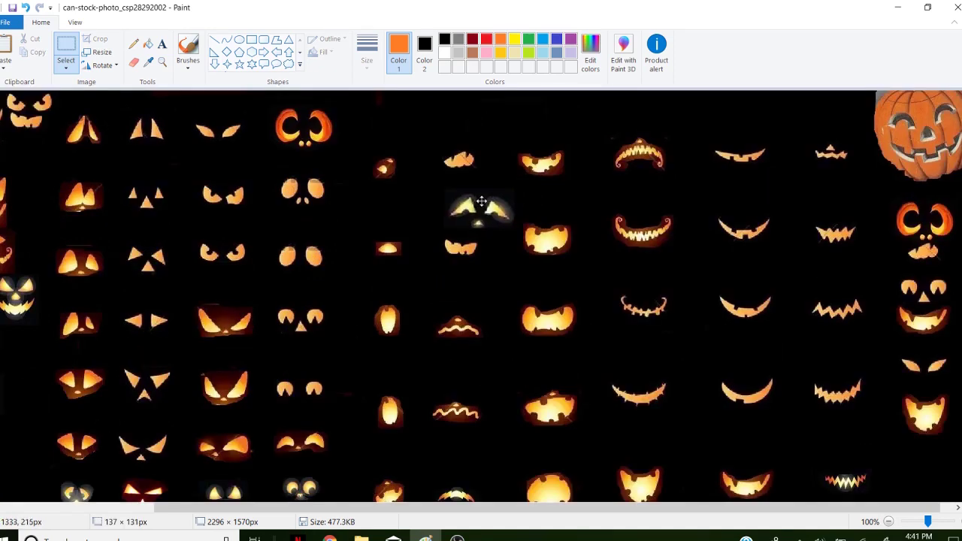
drag(481, 200, 392, 134)
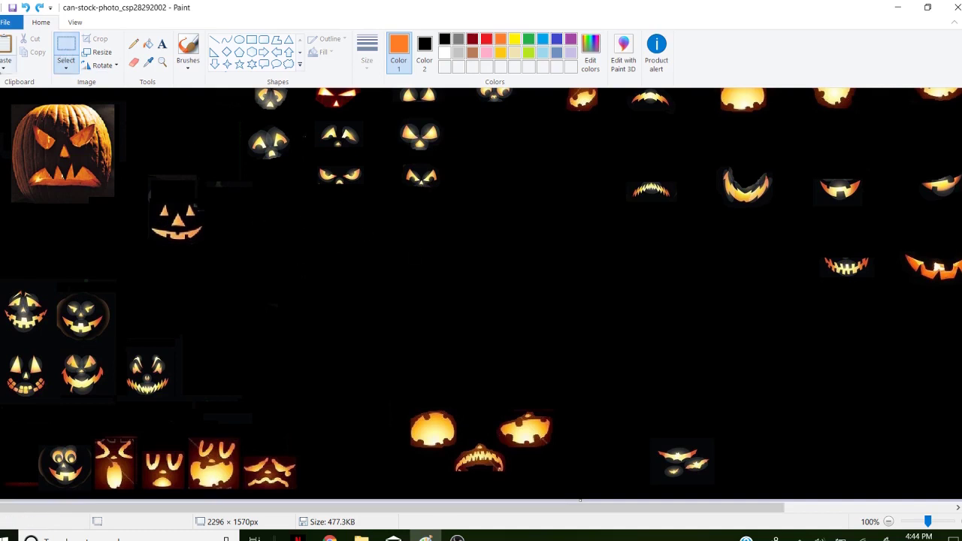
Paste the il_340x270.1093130039_qu16 clipart from file and move it toward the centre
click(5, 71)
click(22, 95)
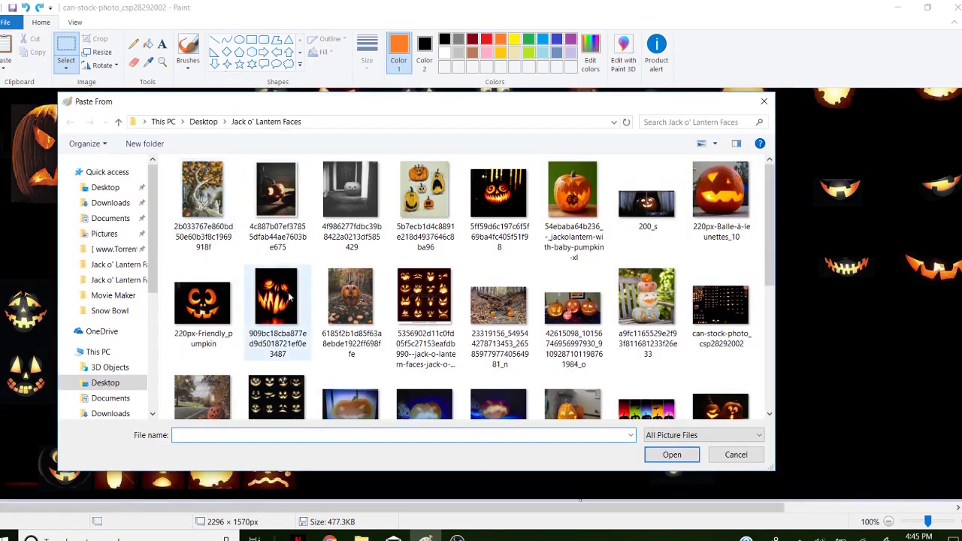
click(200, 284)
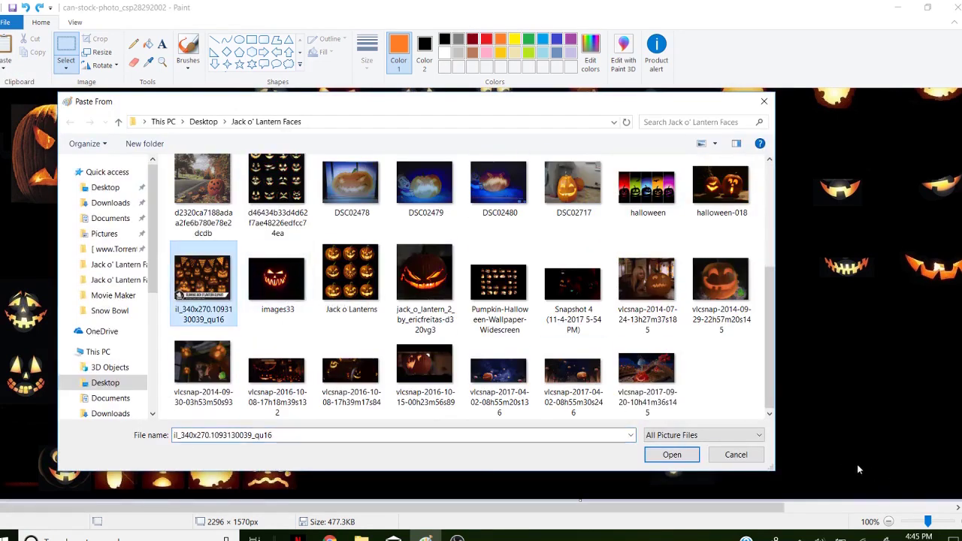
click(672, 454)
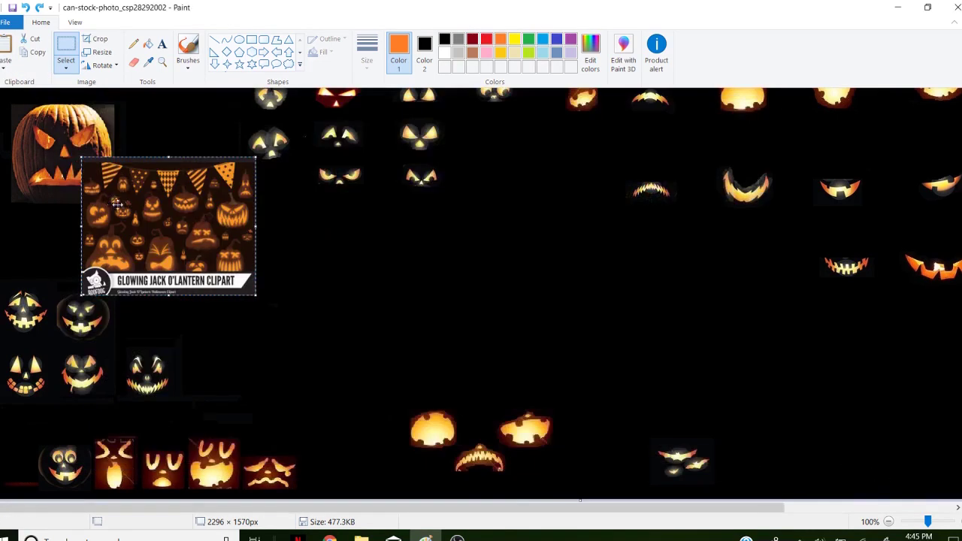
drag(164, 231, 679, 343)
Copy a small jack-o'-lantern piece of the clipart and paste it on the right side
drag(549, 316, 589, 331)
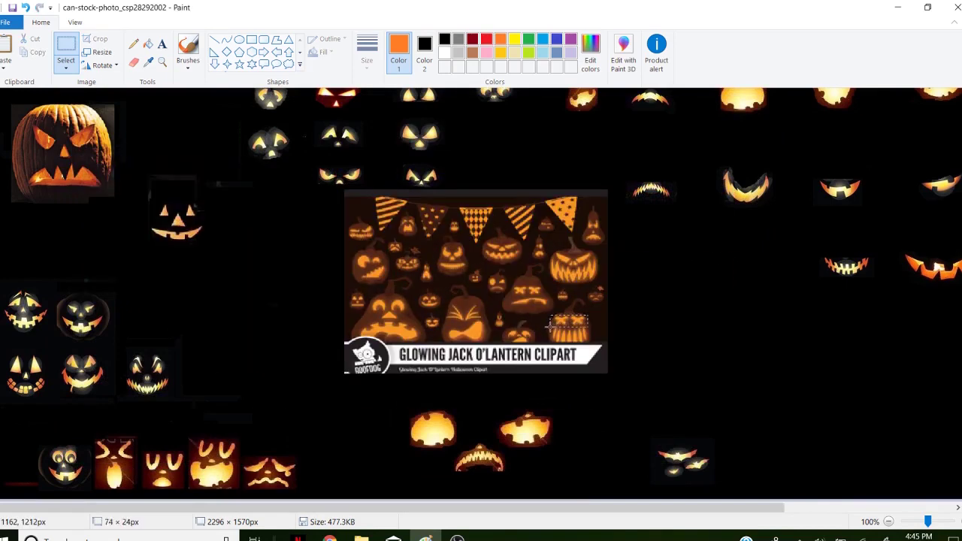
right_click(561, 321)
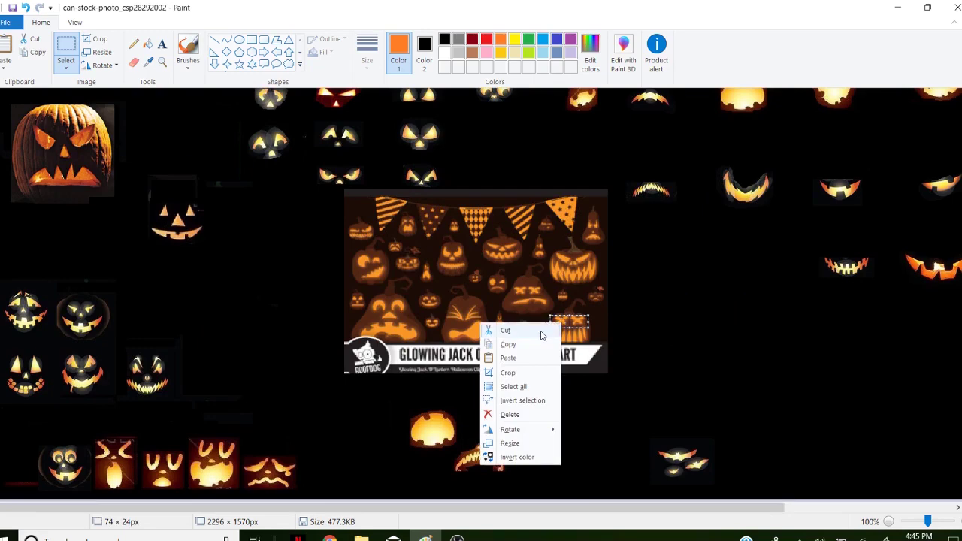
click(521, 343)
right_click(650, 300)
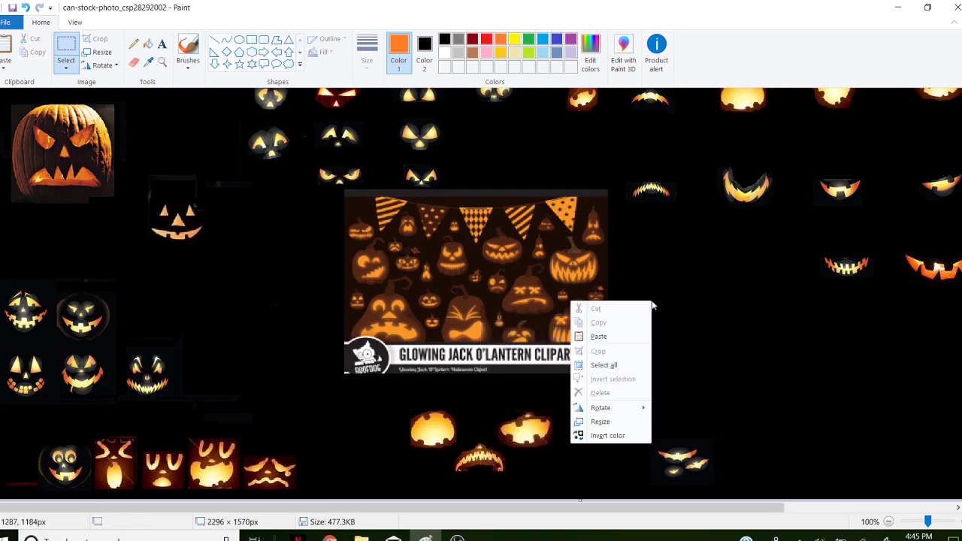
click(599, 337)
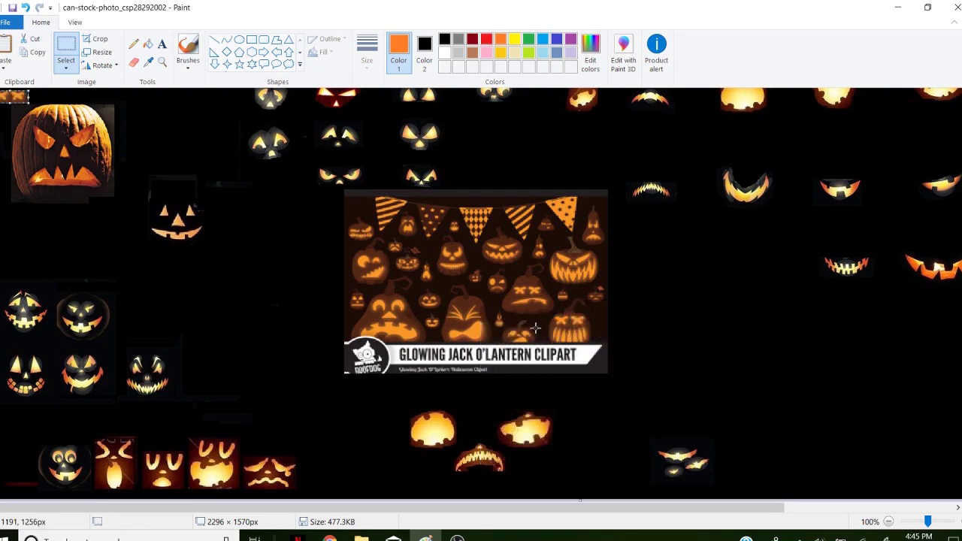
drag(13, 96, 706, 296)
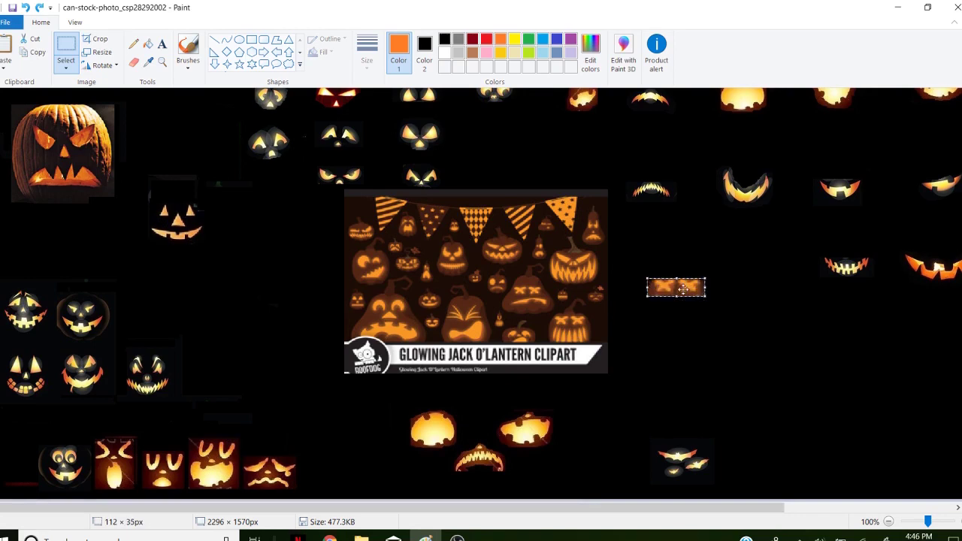
Copy the X-shaped eyes, move them beside the other eyes, and select the clipart banner
right_click(676, 286)
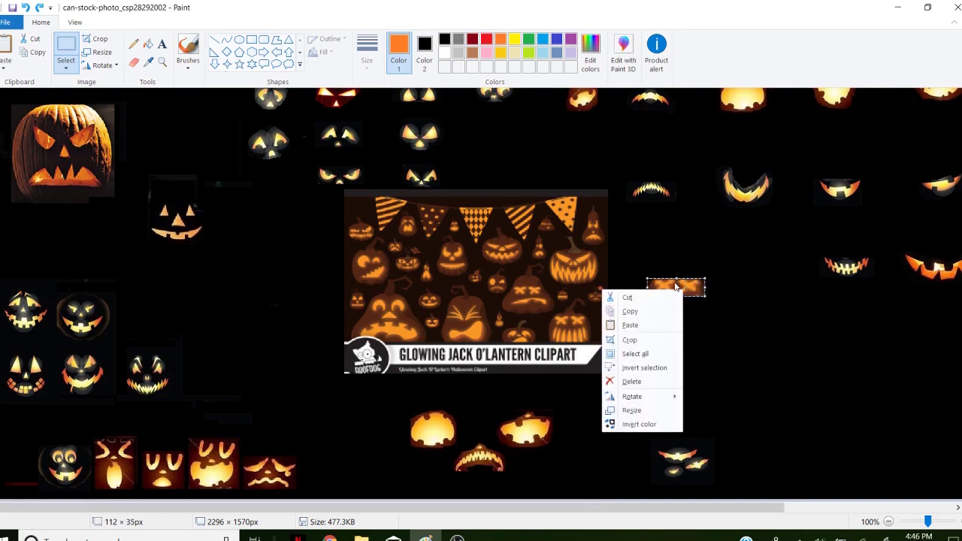
click(631, 311)
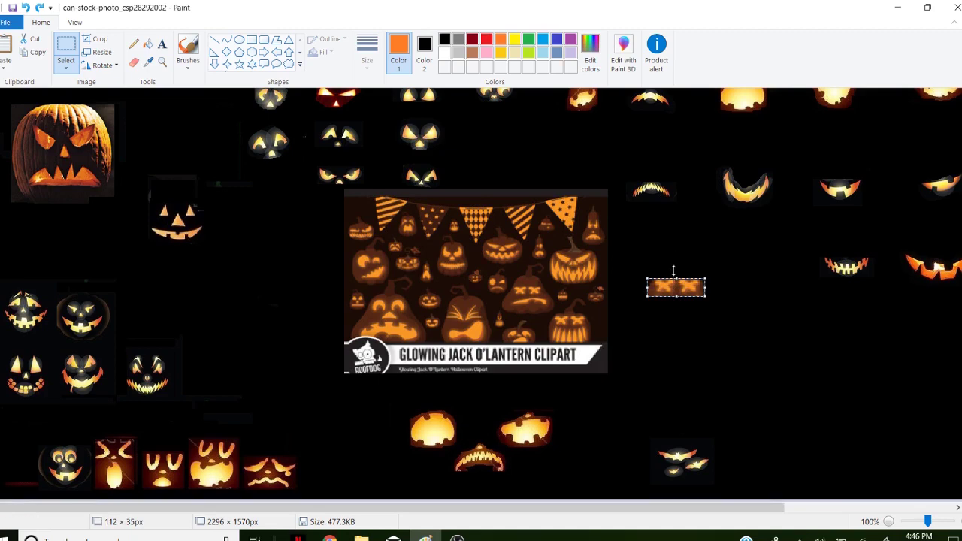
drag(671, 291, 268, 182)
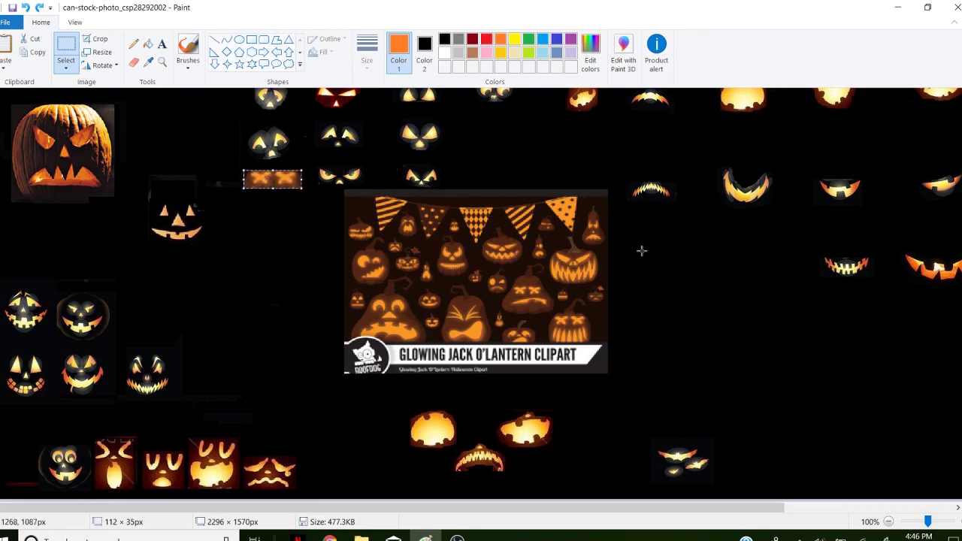
drag(612, 378, 341, 188)
Delete the clipart banner picture and place the X-shaped eyes above a grinning mouth
right_click(371, 214)
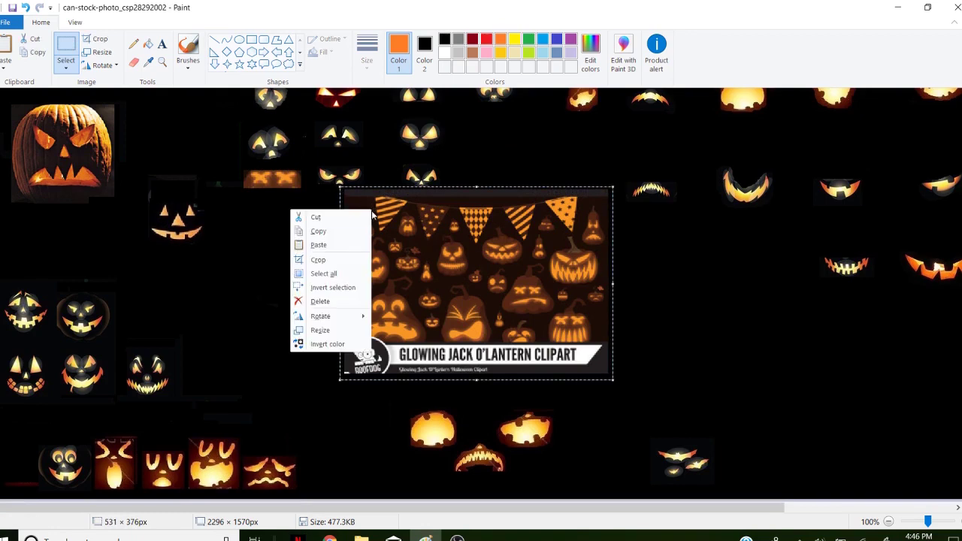
click(320, 302)
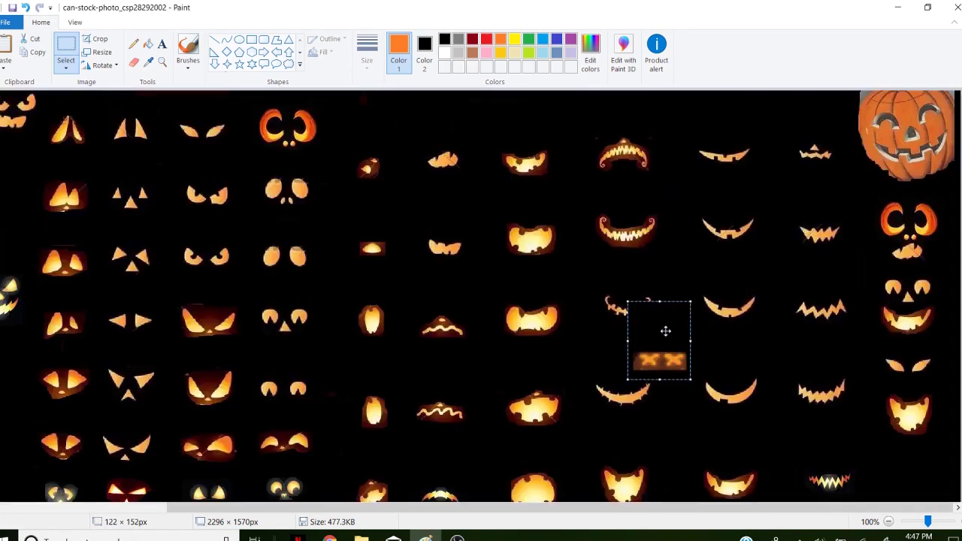
drag(665, 330, 634, 248)
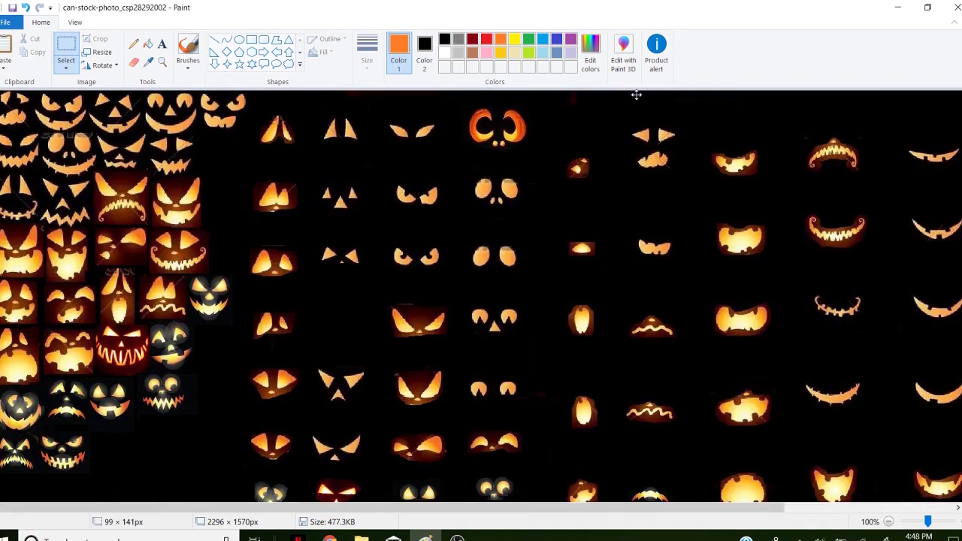
Try the angry slanted eyes above the thin toothy mouth and another mouth
drag(636, 92, 822, 238)
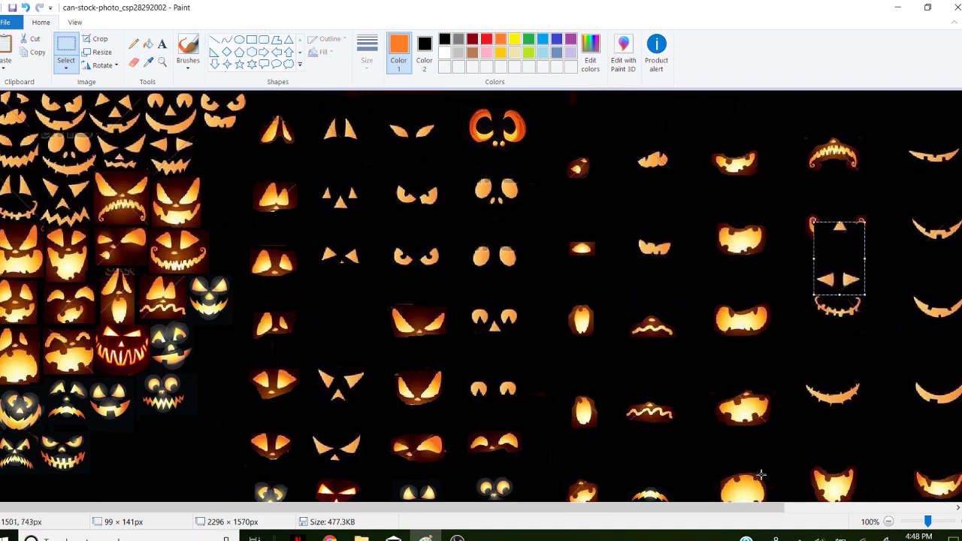
drag(756, 507, 891, 502)
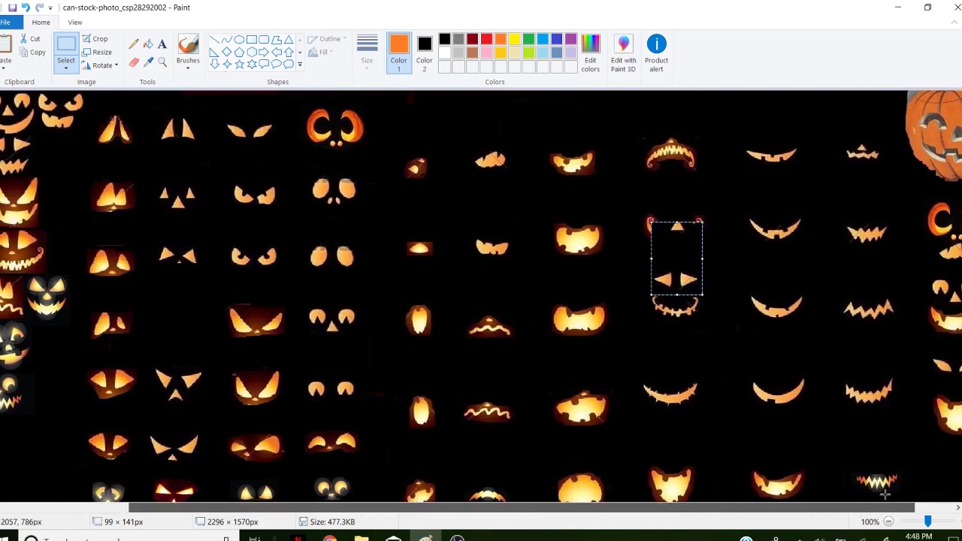
drag(672, 275, 872, 408)
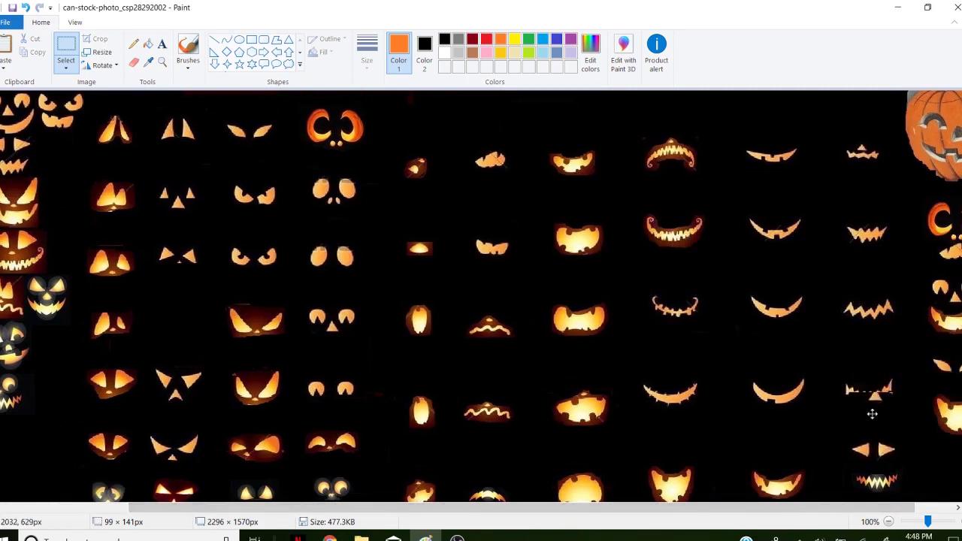
key(ctrl+z)
drag(664, 161, 670, 243)
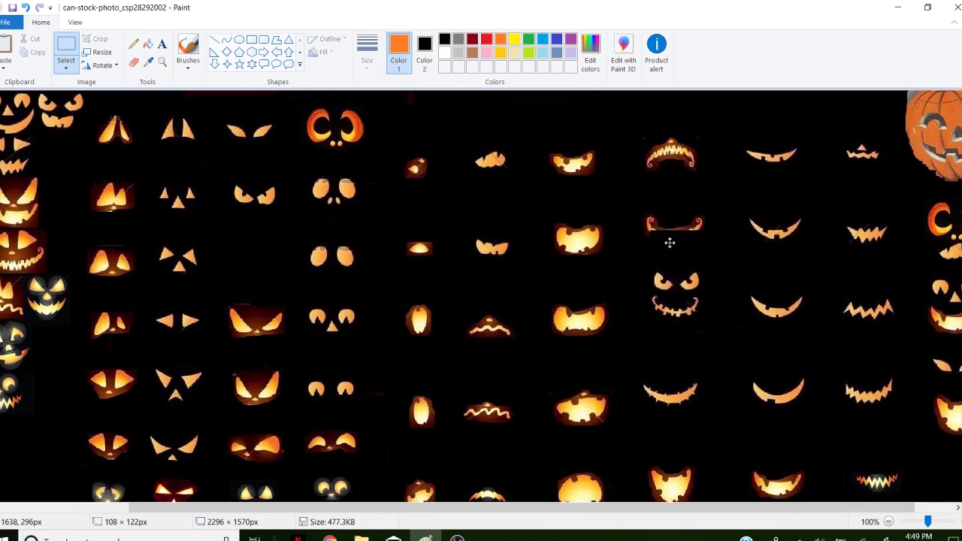
drag(669, 242, 826, 380)
scroll(784, 322, down, 3)
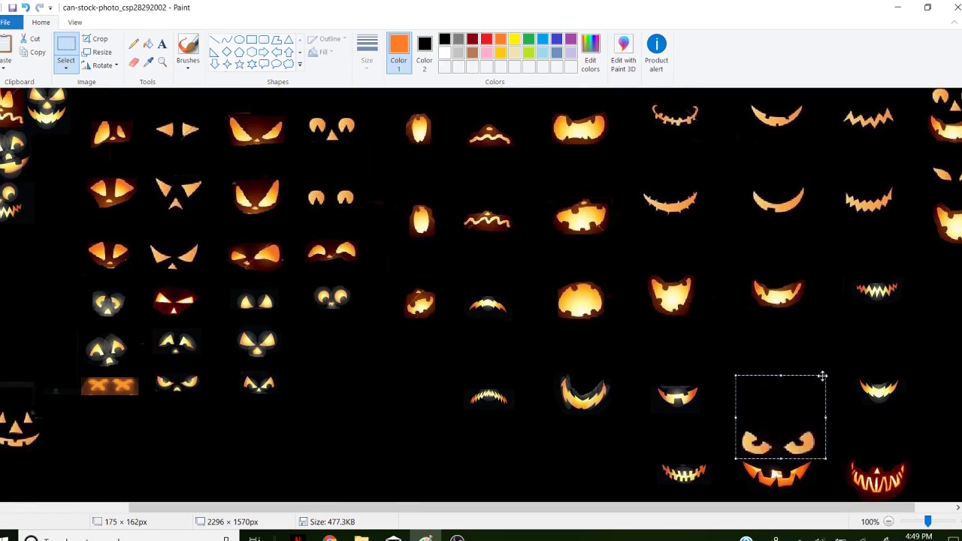
Copy the angry eyes with the toothy grin, then undo to return the eyes
click(24, 7)
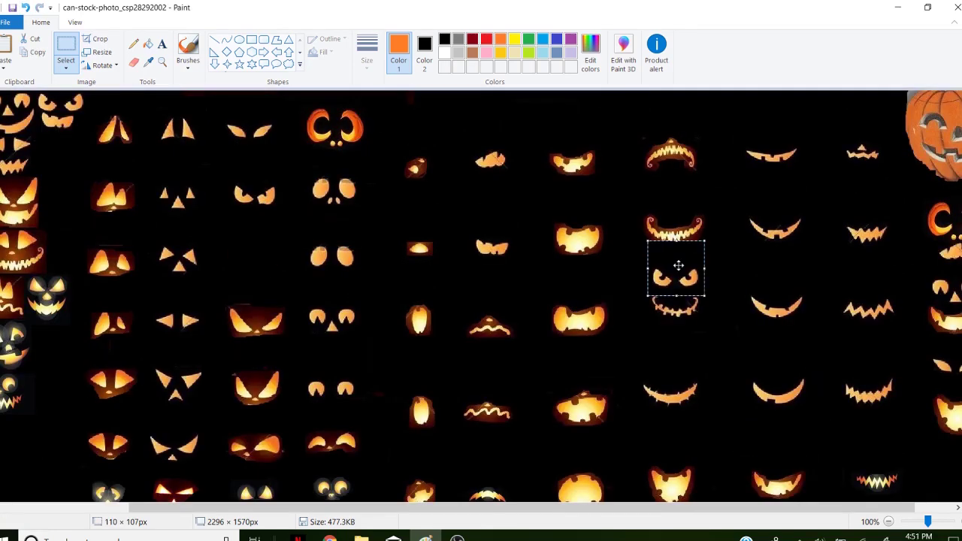
click(712, 359)
drag(713, 326, 643, 256)
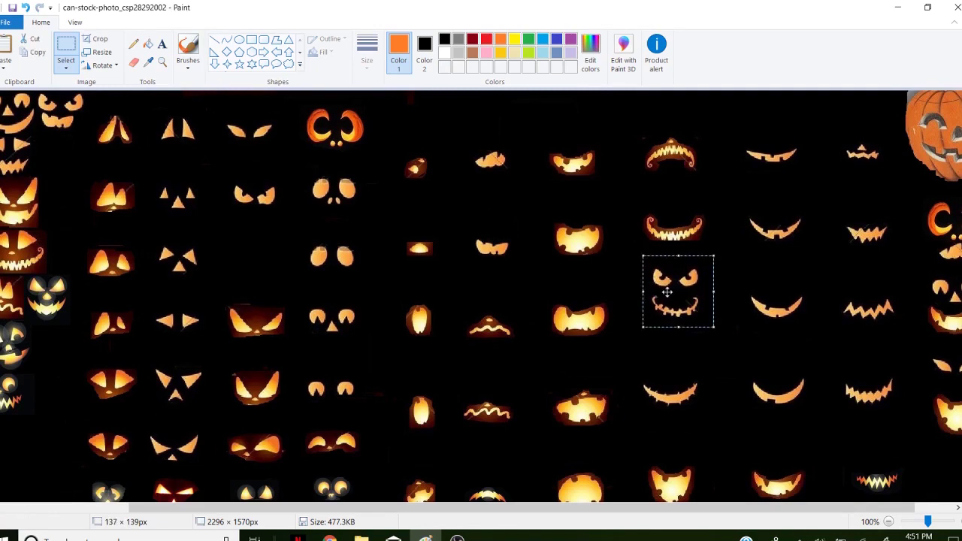
right_click(667, 297)
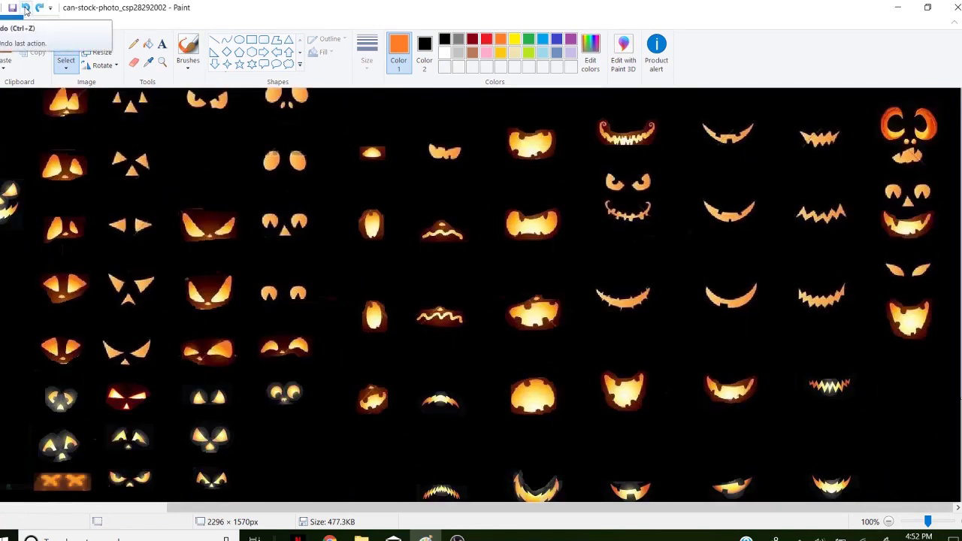
click(26, 10)
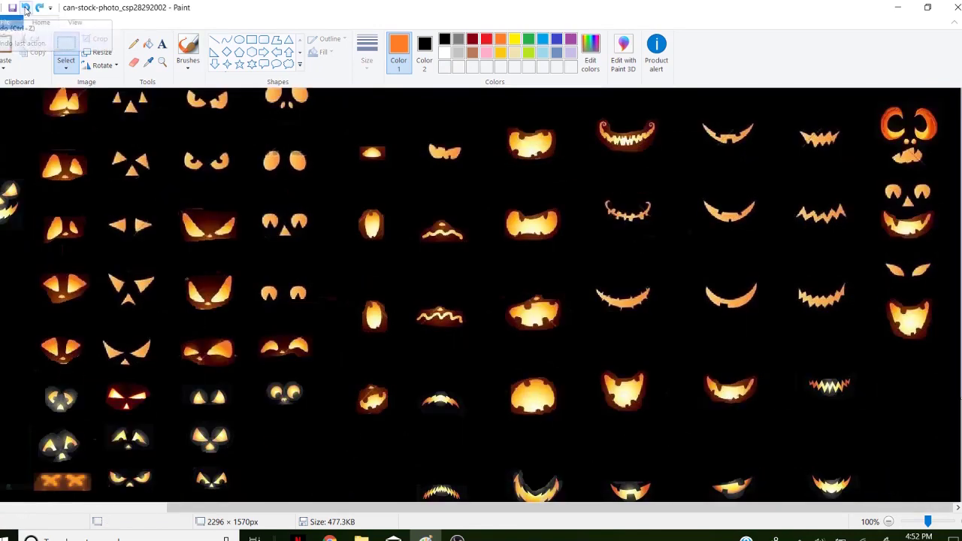
Paste the copied face and place it at the end of the right-hand column
right_click(906, 408)
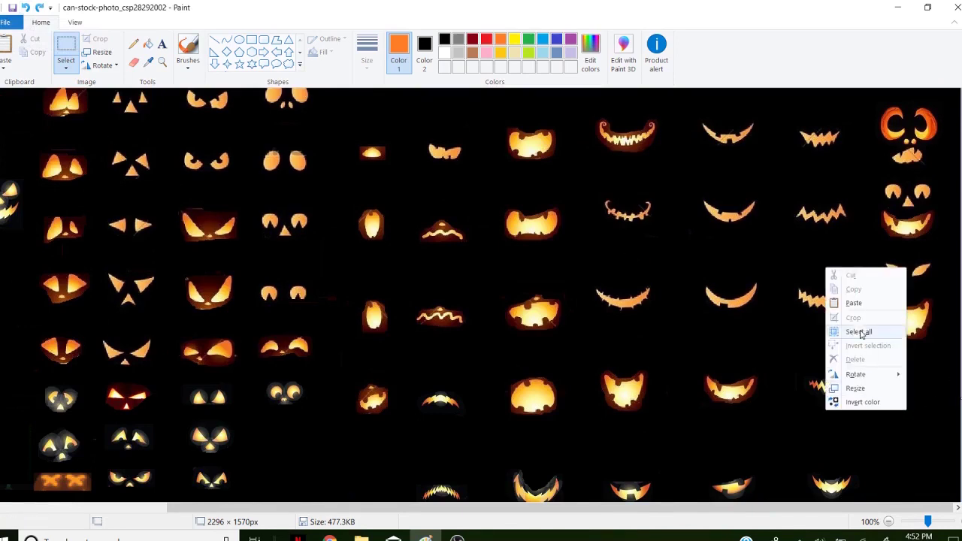
click(854, 304)
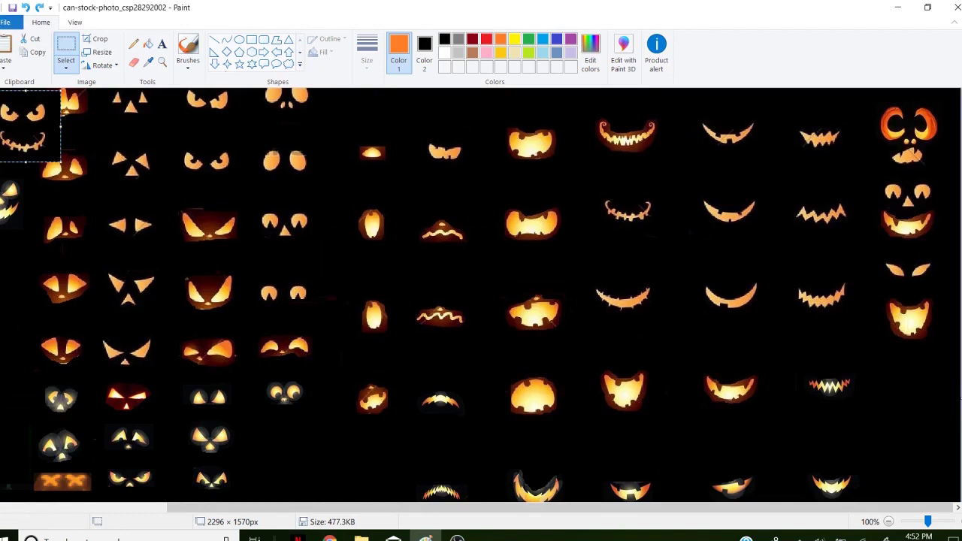
drag(21, 121, 911, 381)
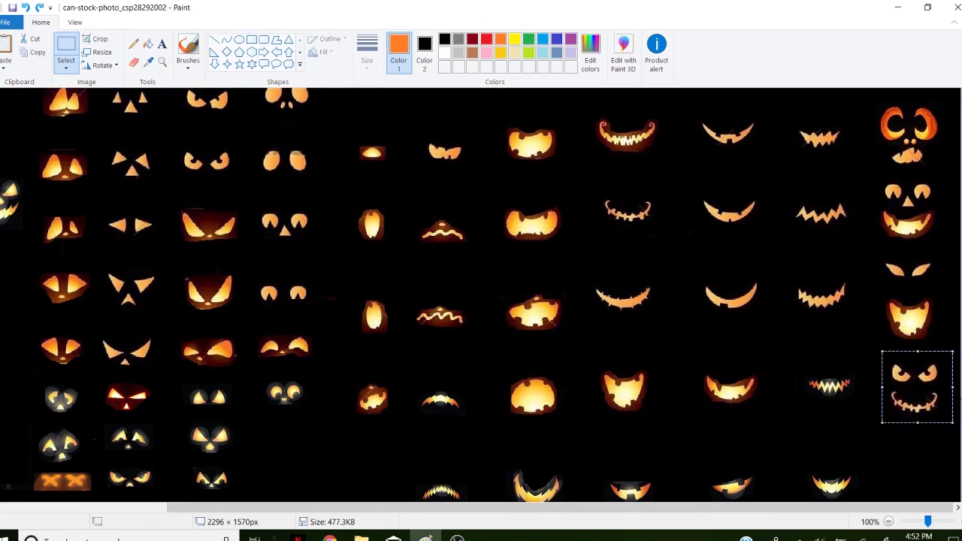
scroll(477, 297, up, 2)
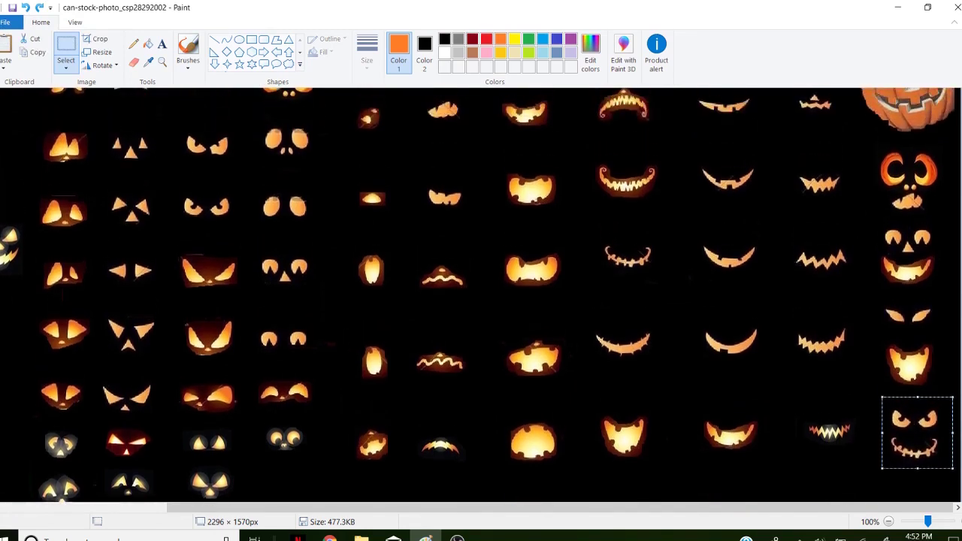
click(859, 178)
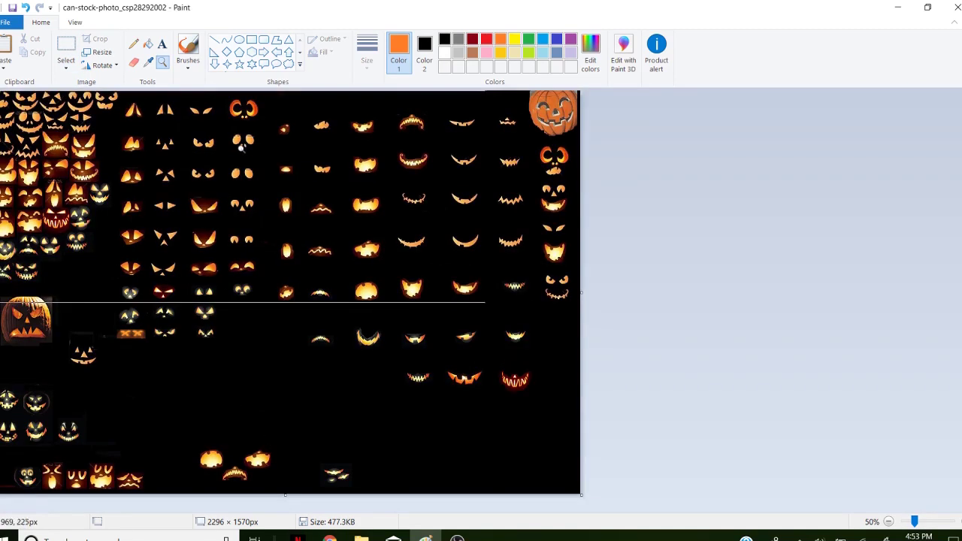
With the Magnifier, zoom out to 50%, then zoom to 400% on the bottom face
click(134, 143)
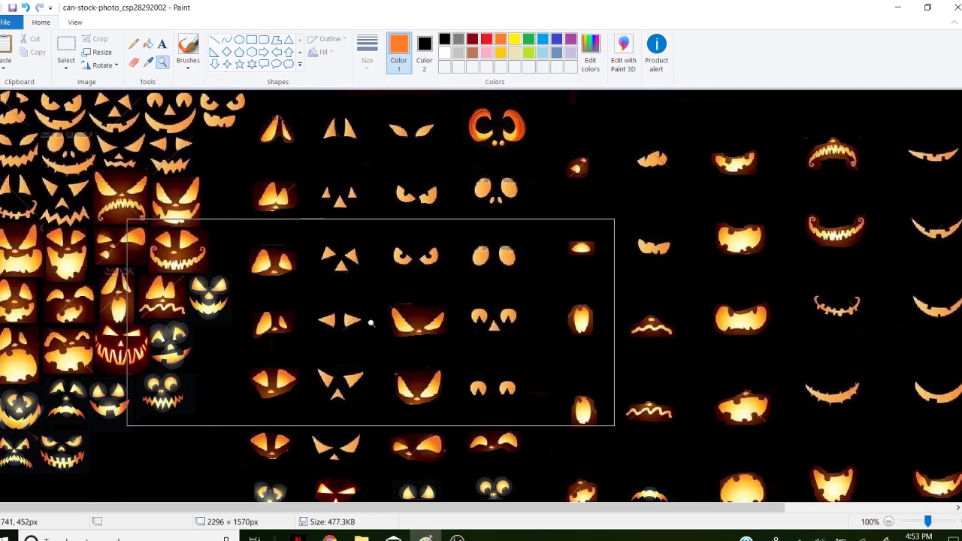
right_click(370, 323)
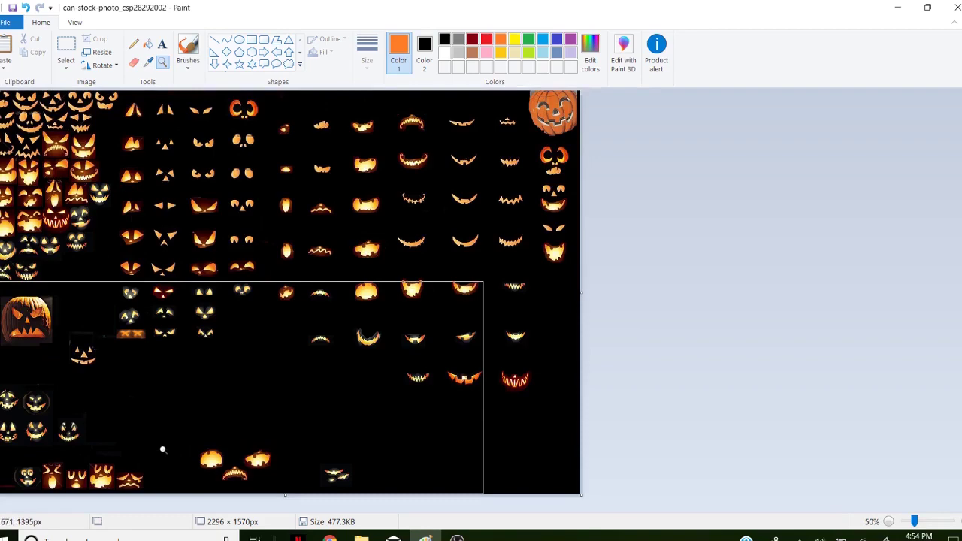
click(288, 453)
right_click(286, 454)
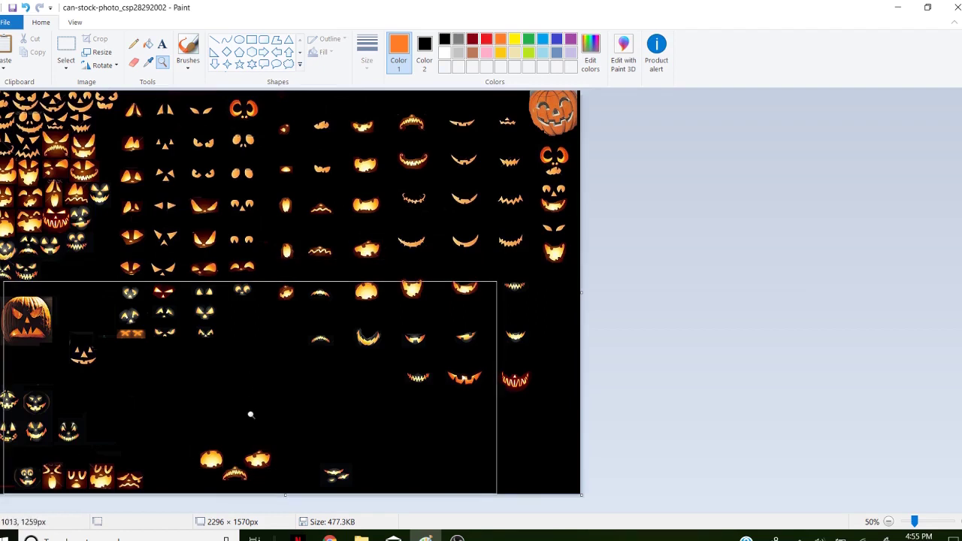
click(238, 404)
click(457, 440)
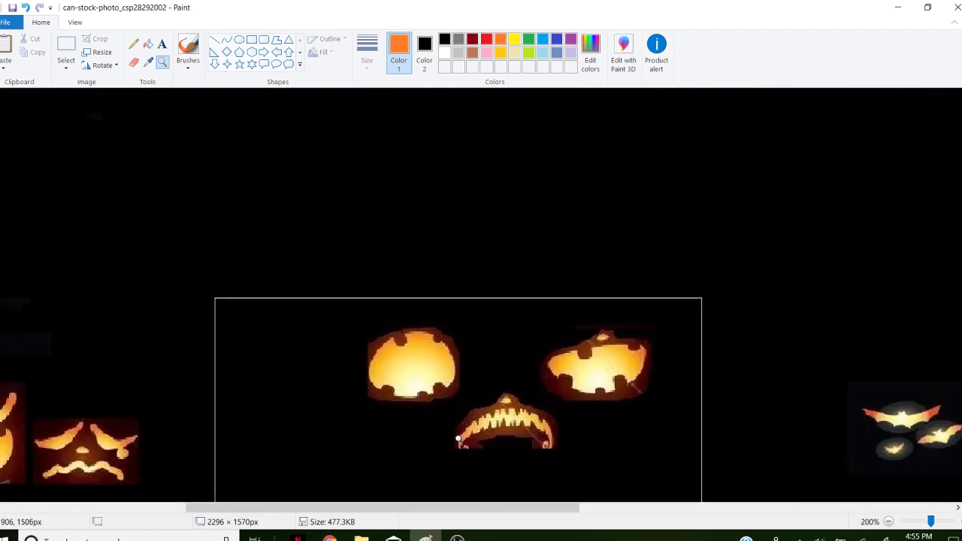
click(466, 439)
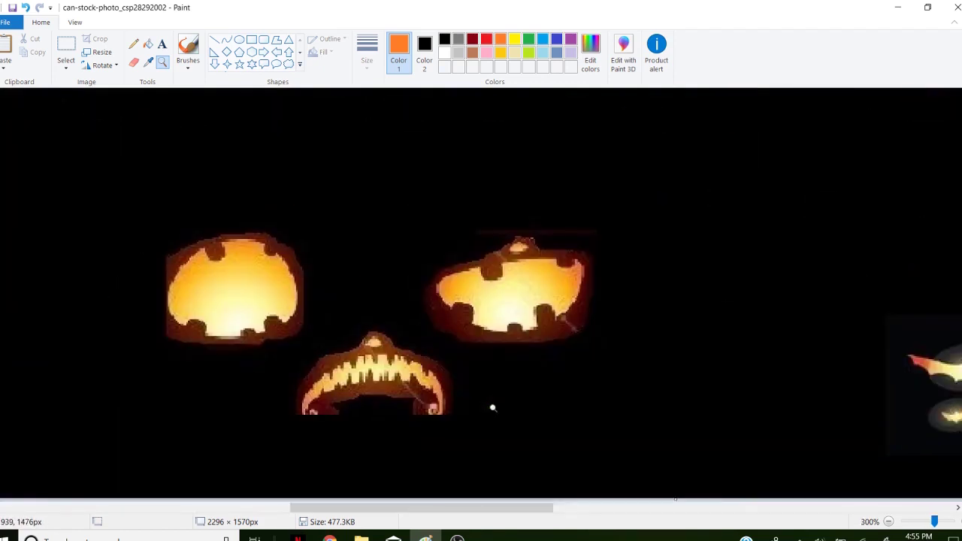
click(383, 311)
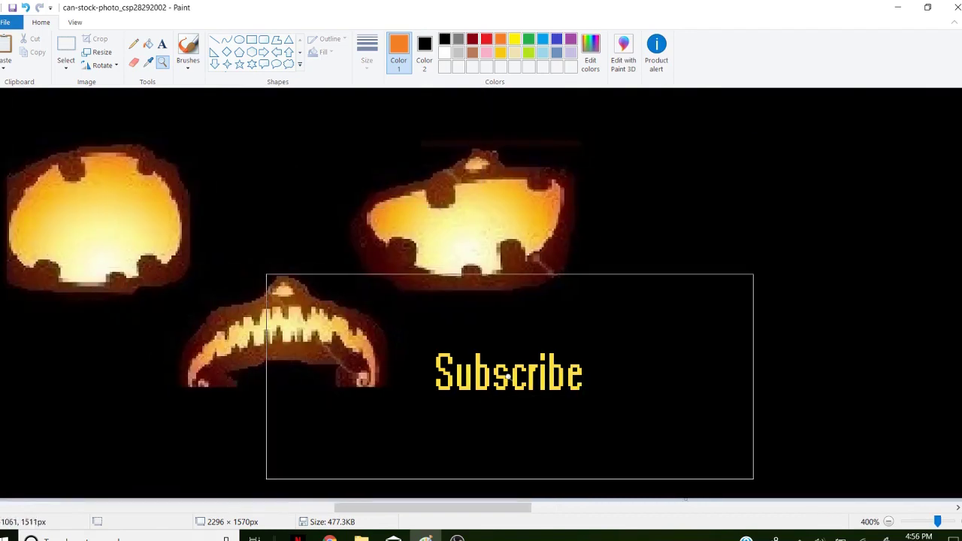